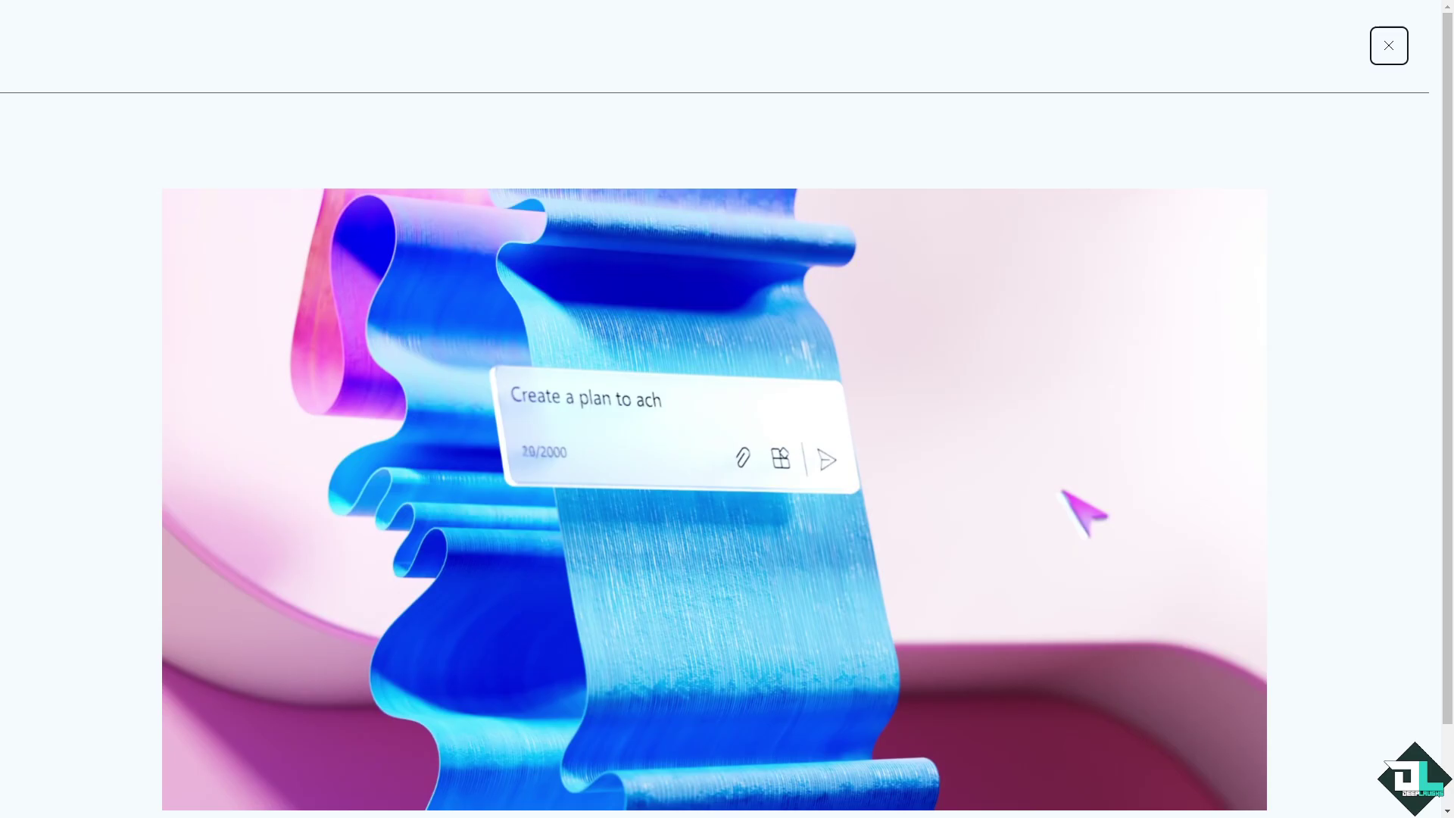
Dismiss the promotional video so the empty My Day page shows.
key("Escape")
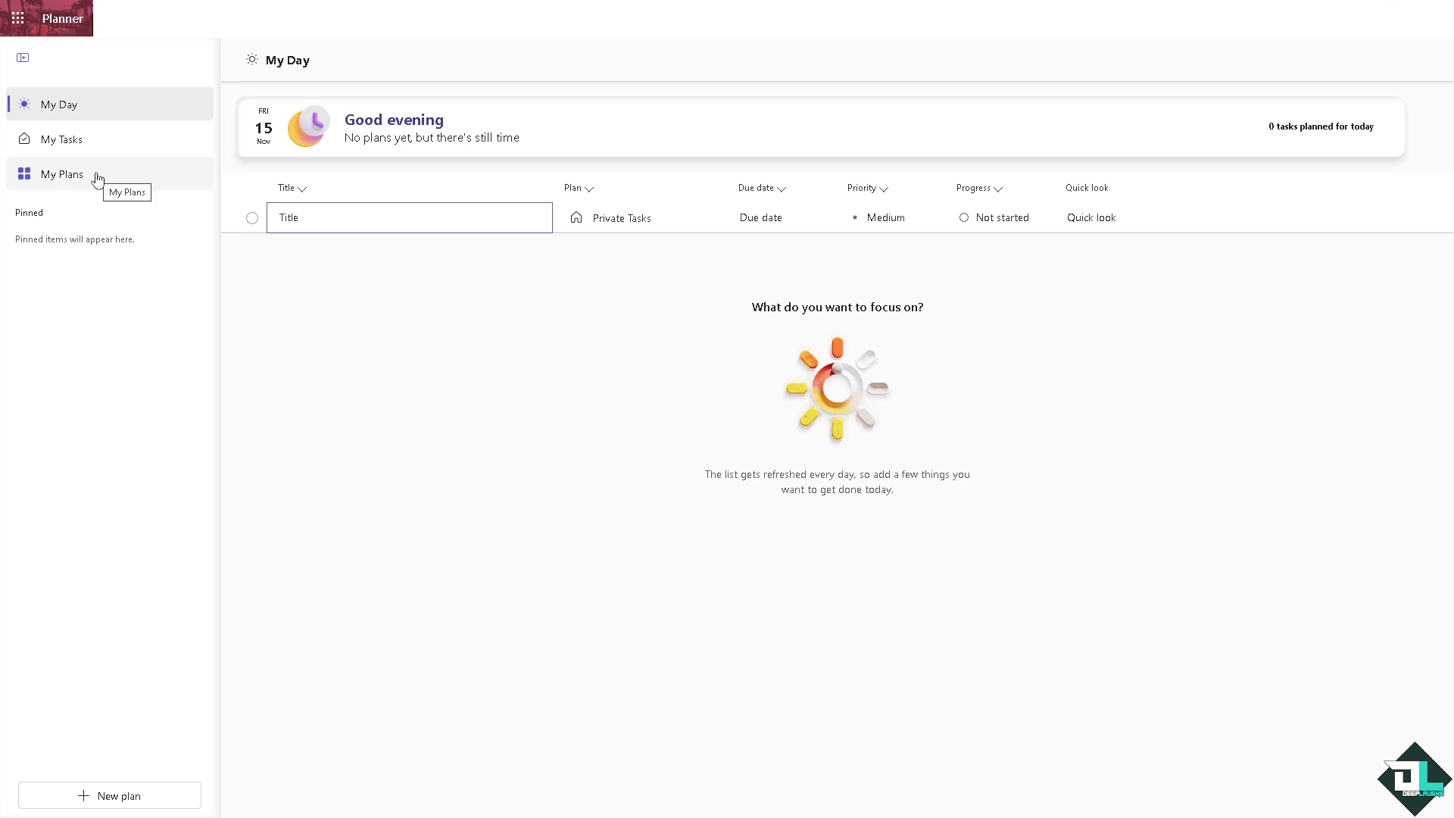
Open the 'How to Reorder Labels in Microsoft Planner' plan from My Plans and show it in Grid view.
left_click(102, 185)
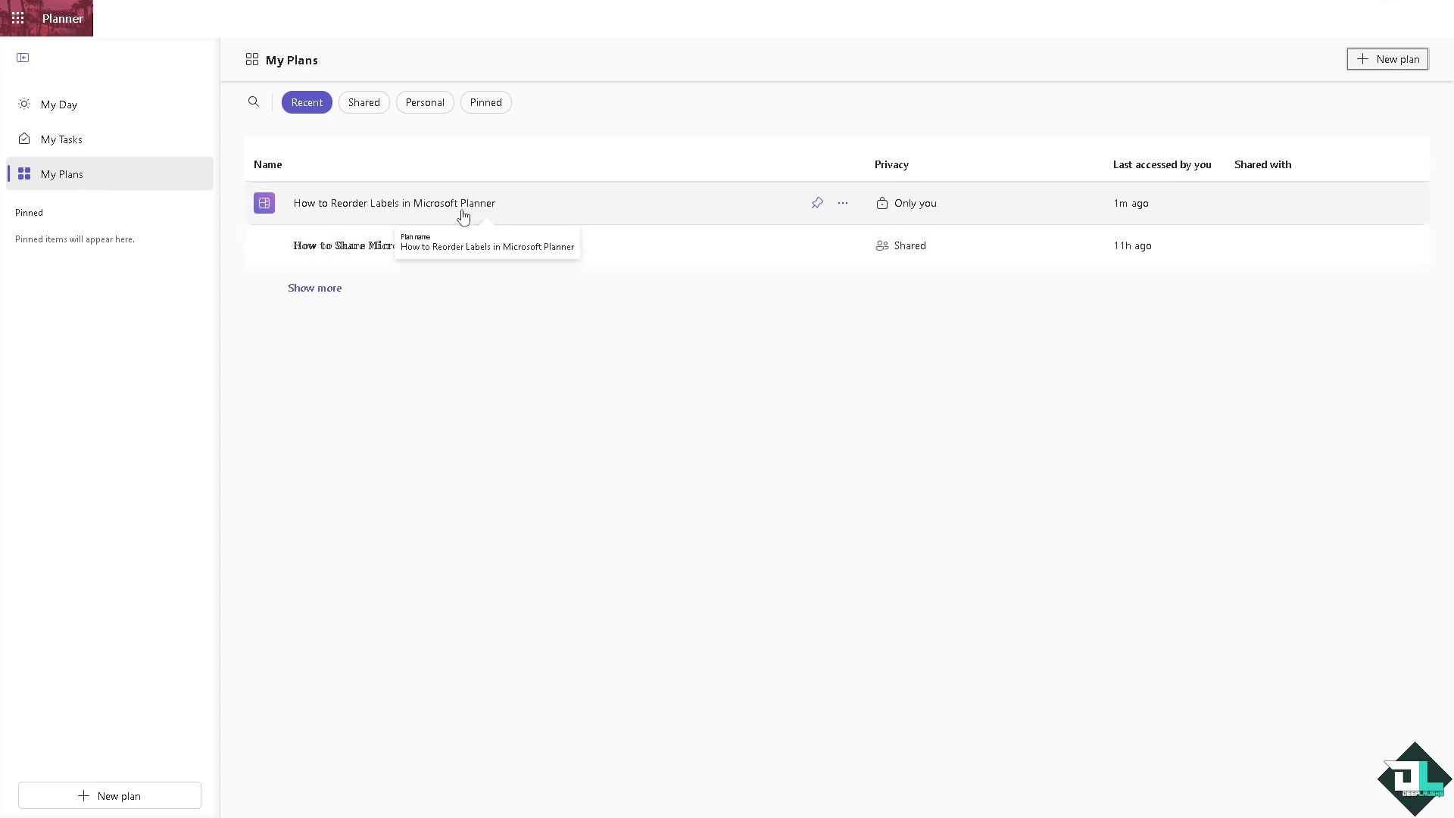
left_click(457, 203)
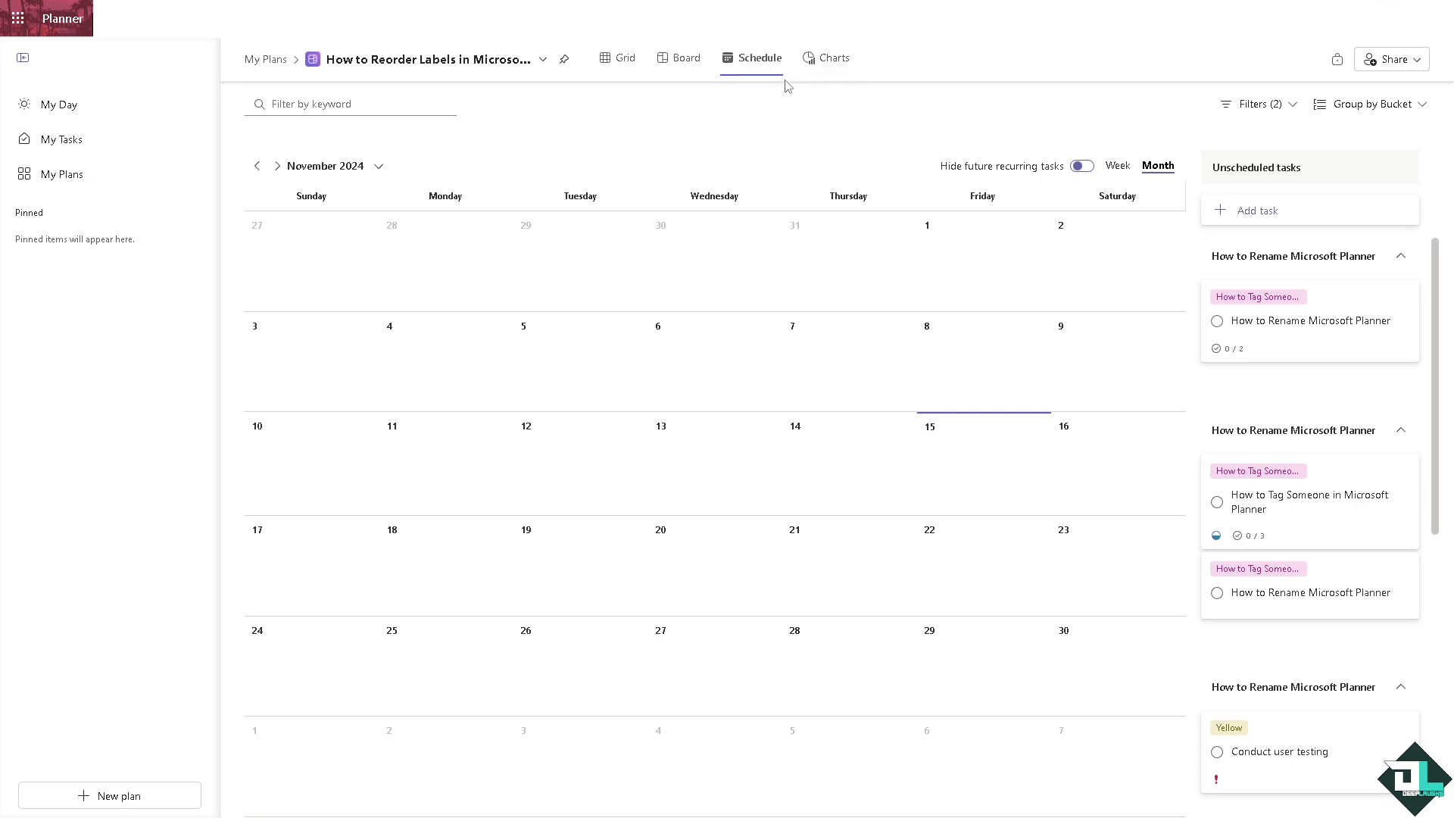
left_click(833, 65)
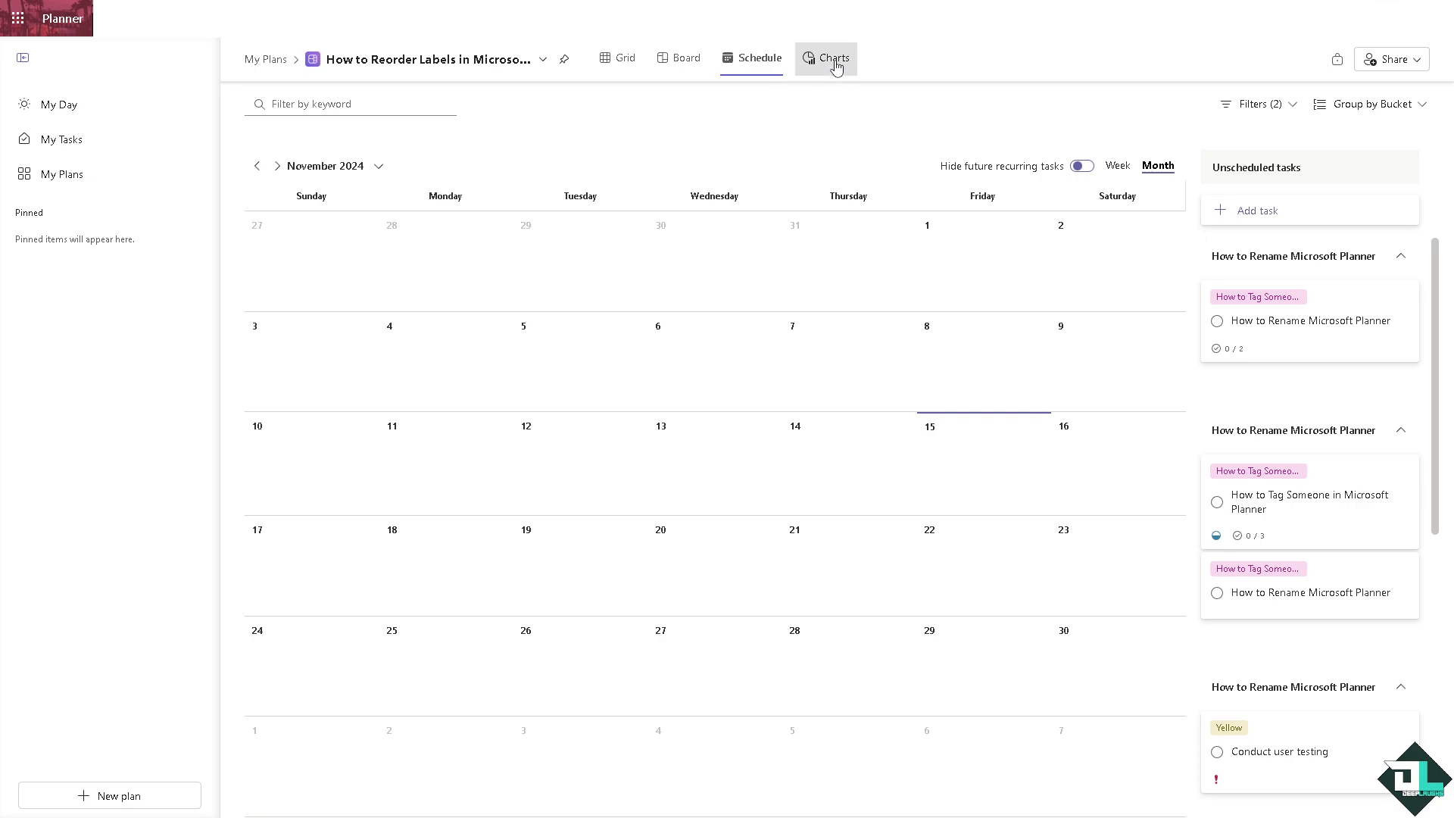
left_click(757, 59)
left_click(688, 61)
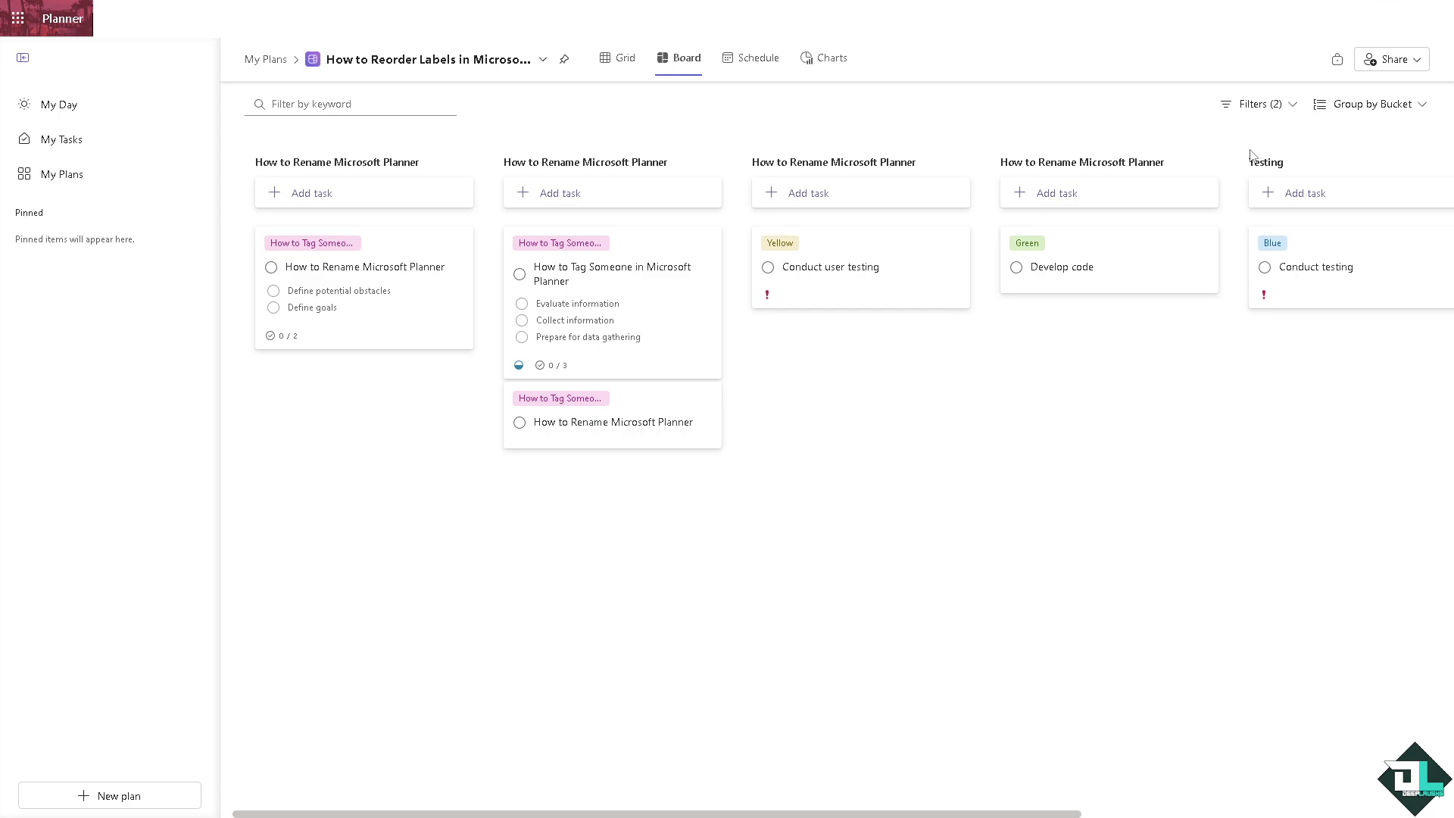
left_click(626, 59)
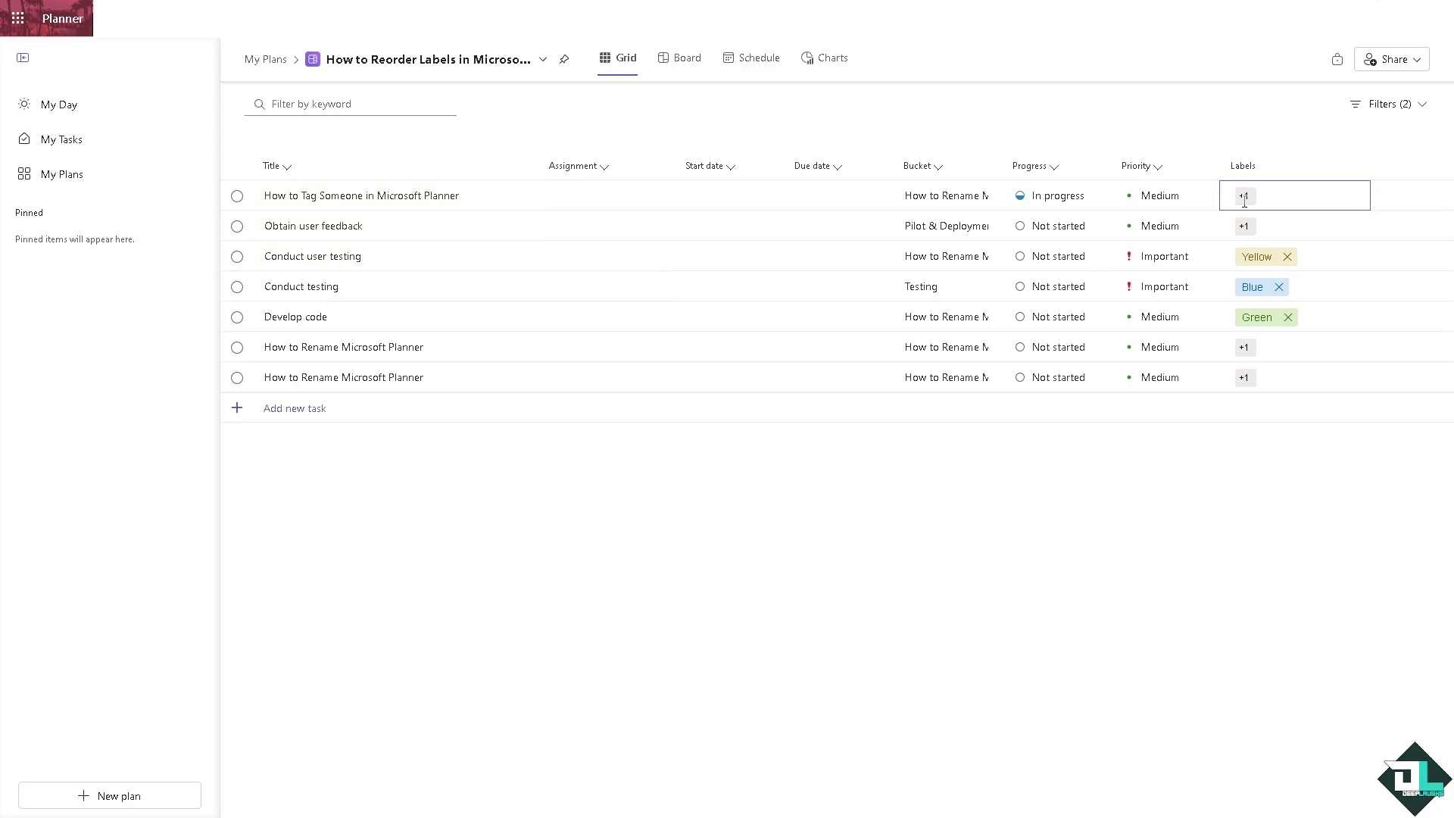
Remove the pink label from the first task.
left_click(1245, 195)
left_click(1257, 203)
left_click(1257, 204)
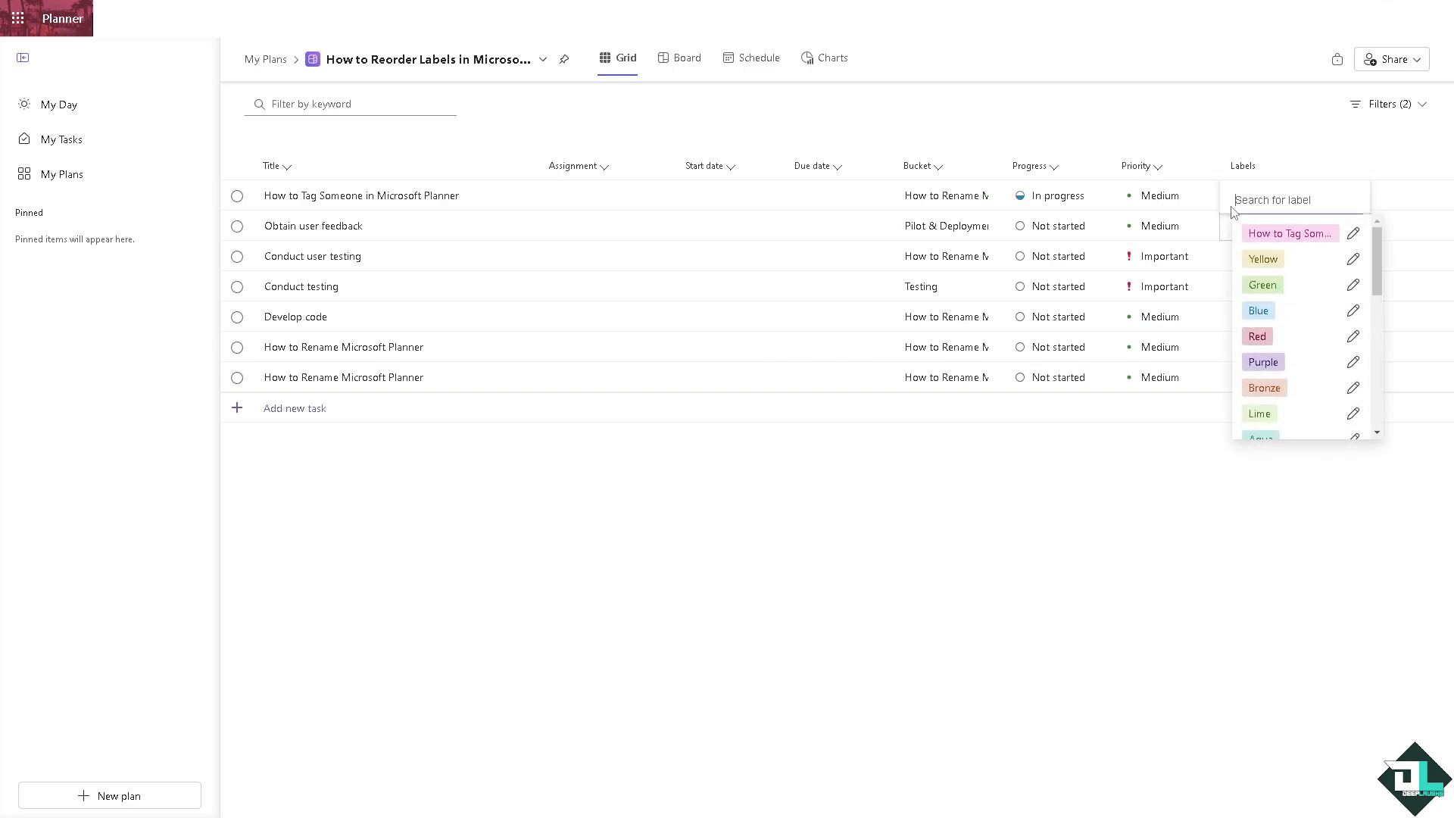
left_click(1318, 239)
left_click(1207, 447)
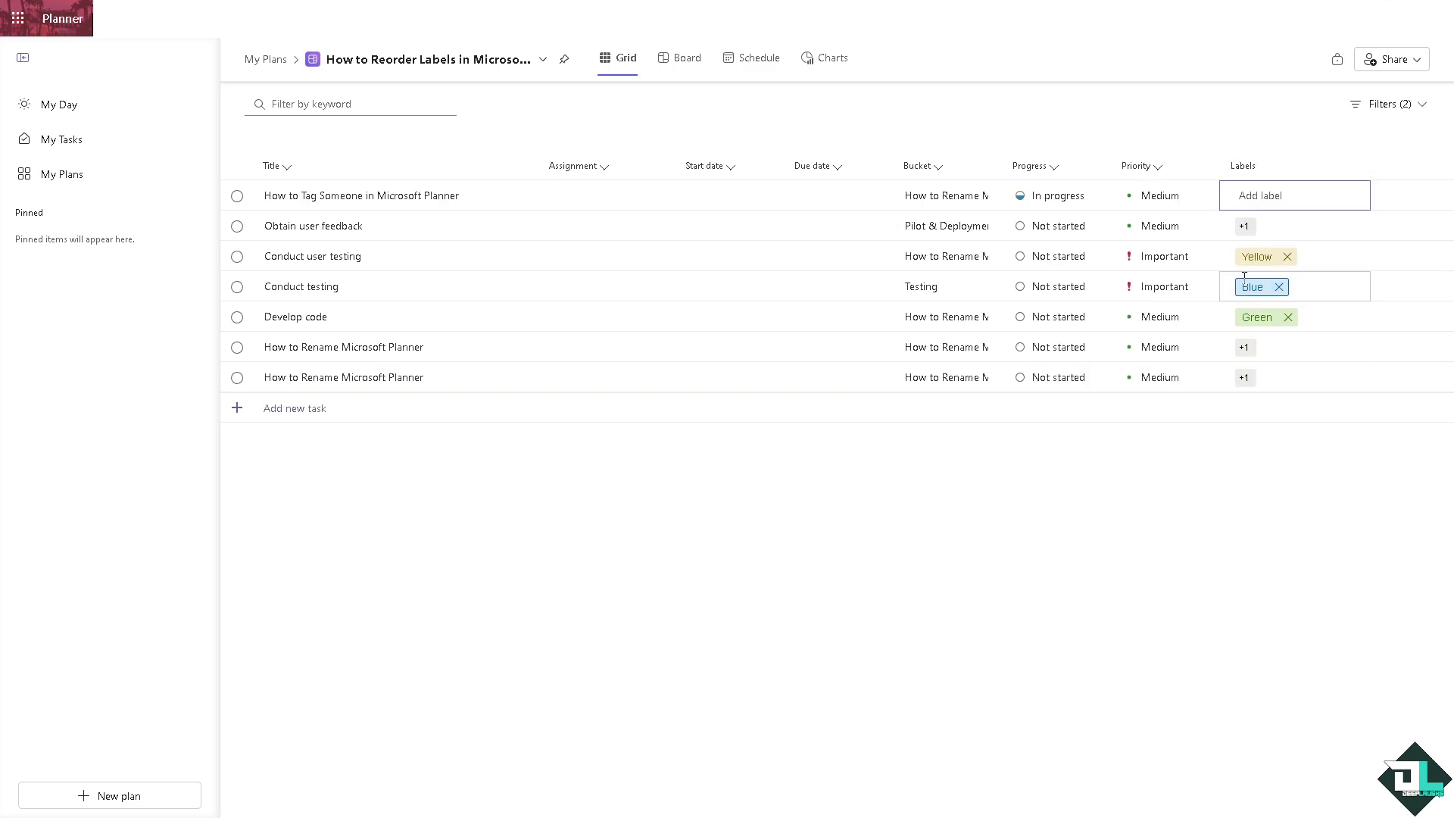
Remove the second task's pink label, plus the Yellow, Blue and Green labels on the following tasks.
left_click(1245, 227)
left_click(1294, 234)
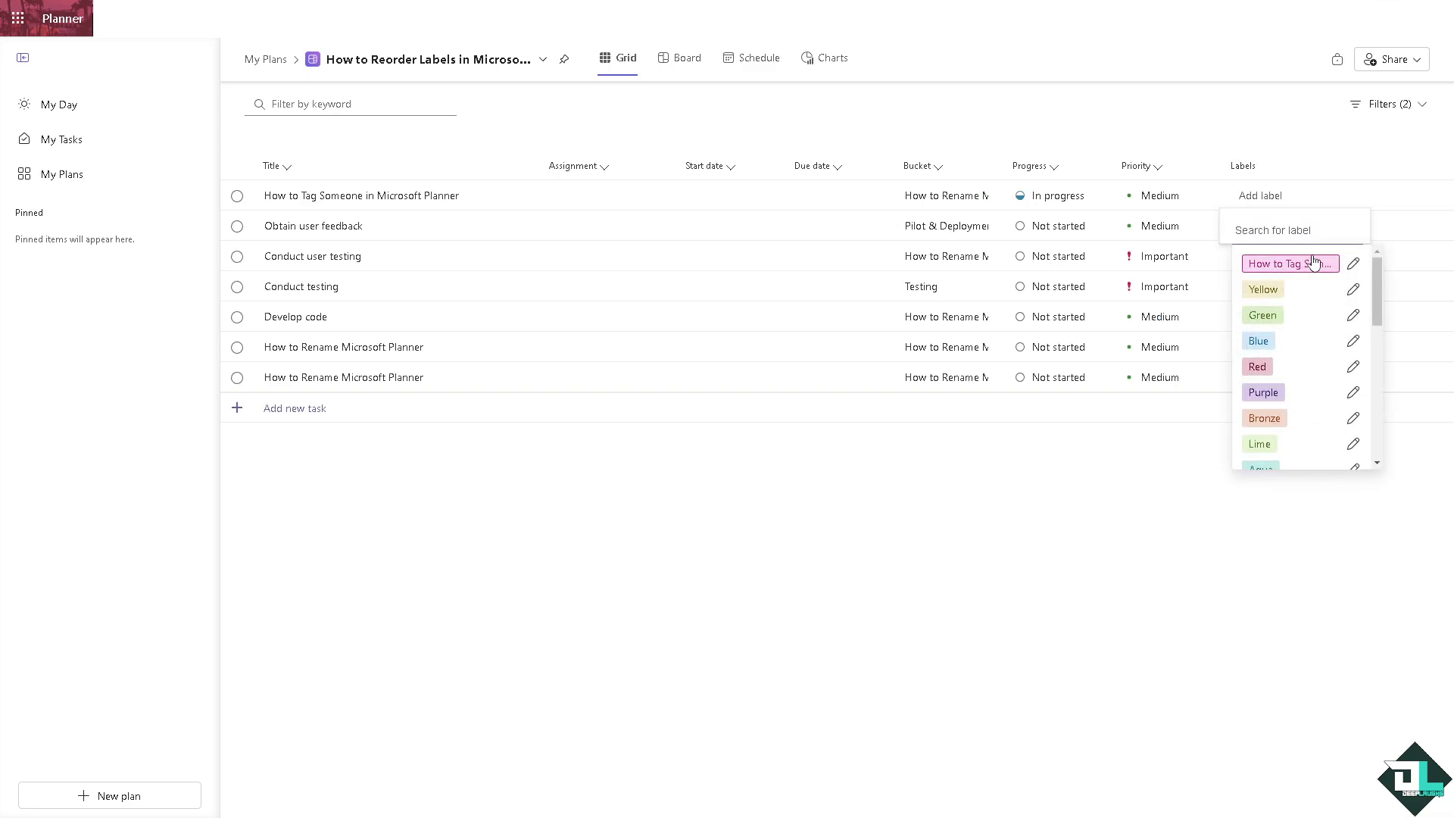
left_click(1315, 260)
left_click(1128, 526)
left_click(1281, 258)
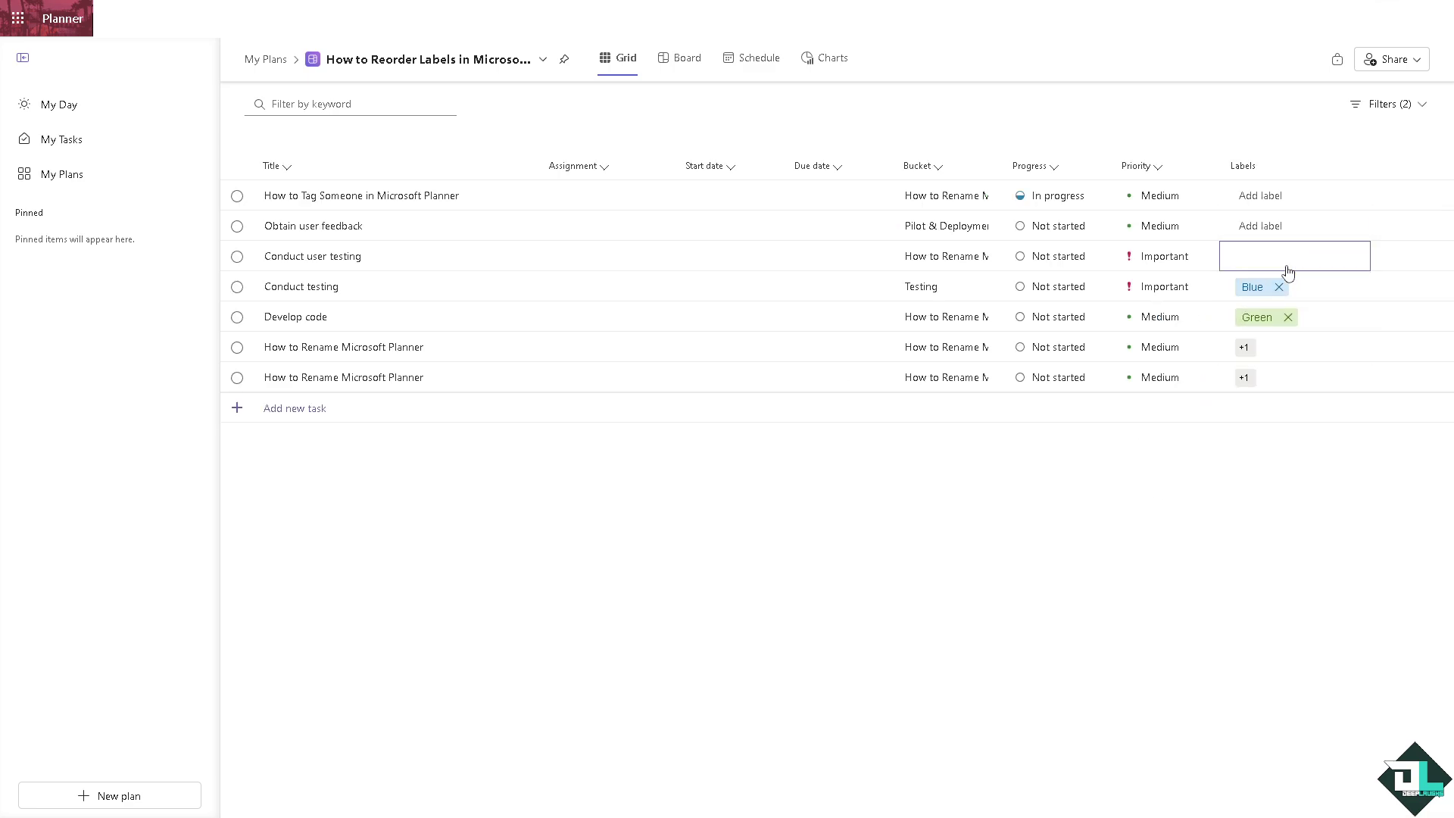
left_click(1278, 287)
left_click(1287, 317)
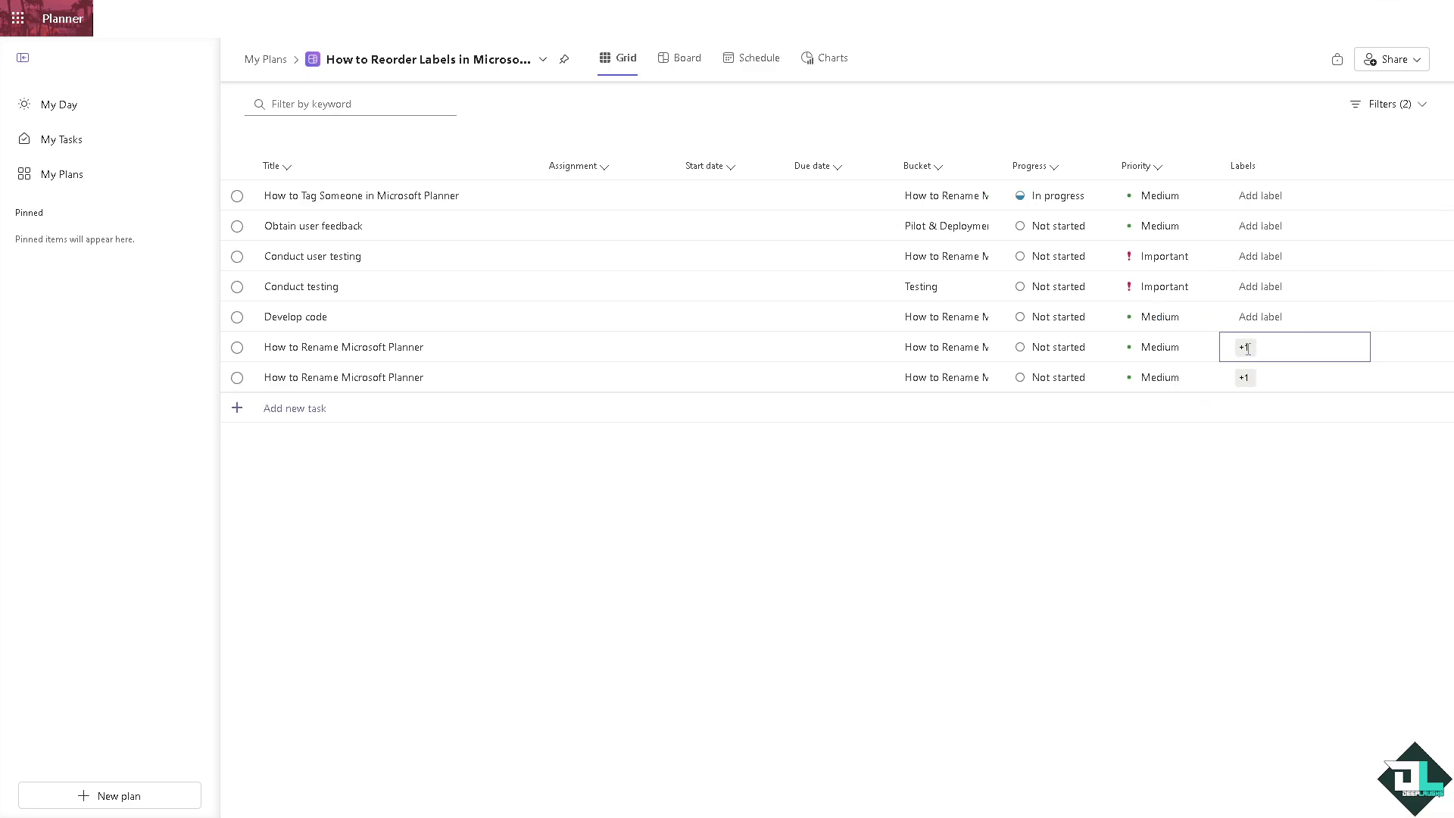
Remove the pink labels from the sixth and seventh tasks.
left_click(1243, 349)
left_click(1317, 352)
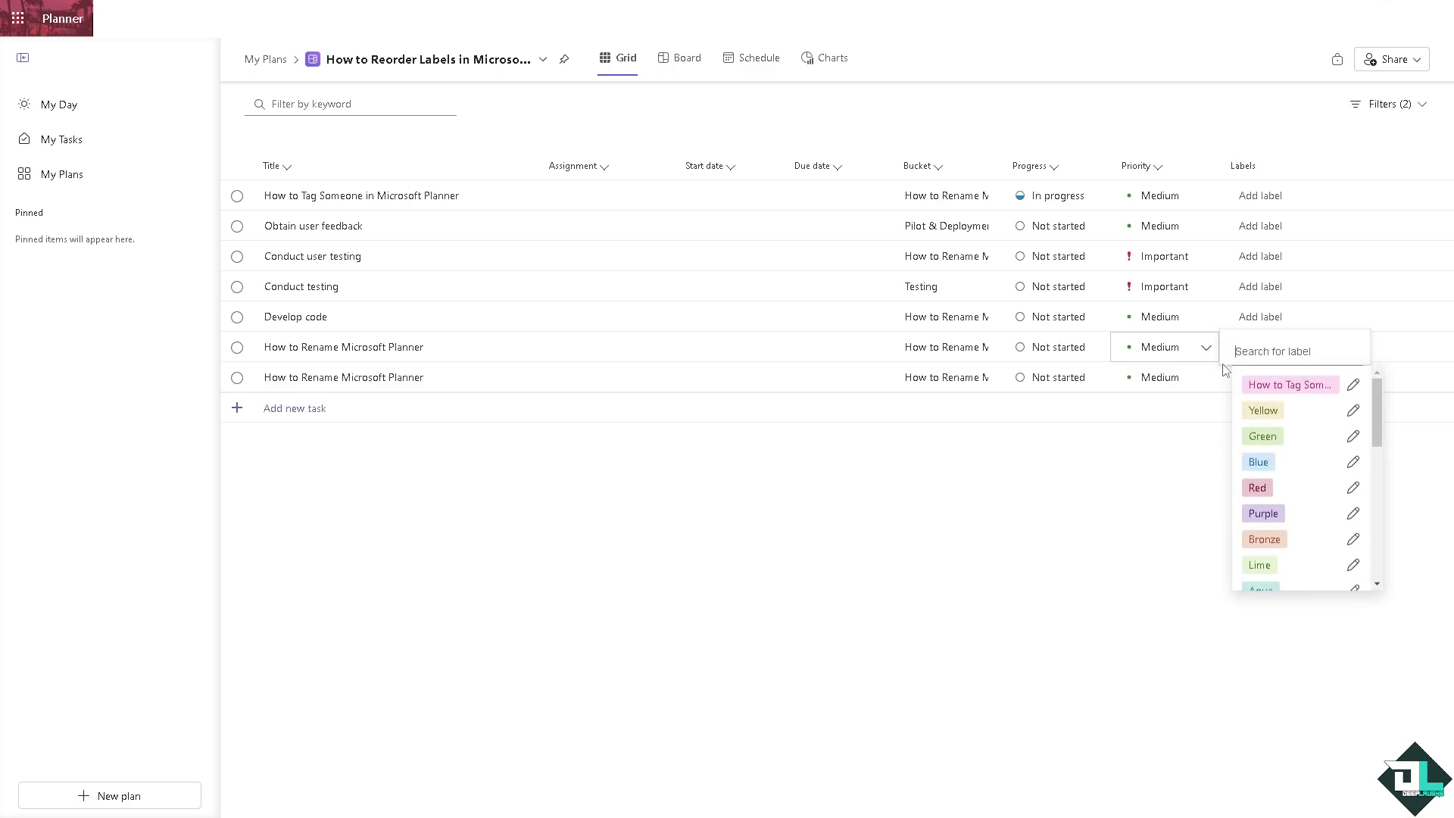
left_click(1158, 438)
left_click(1246, 376)
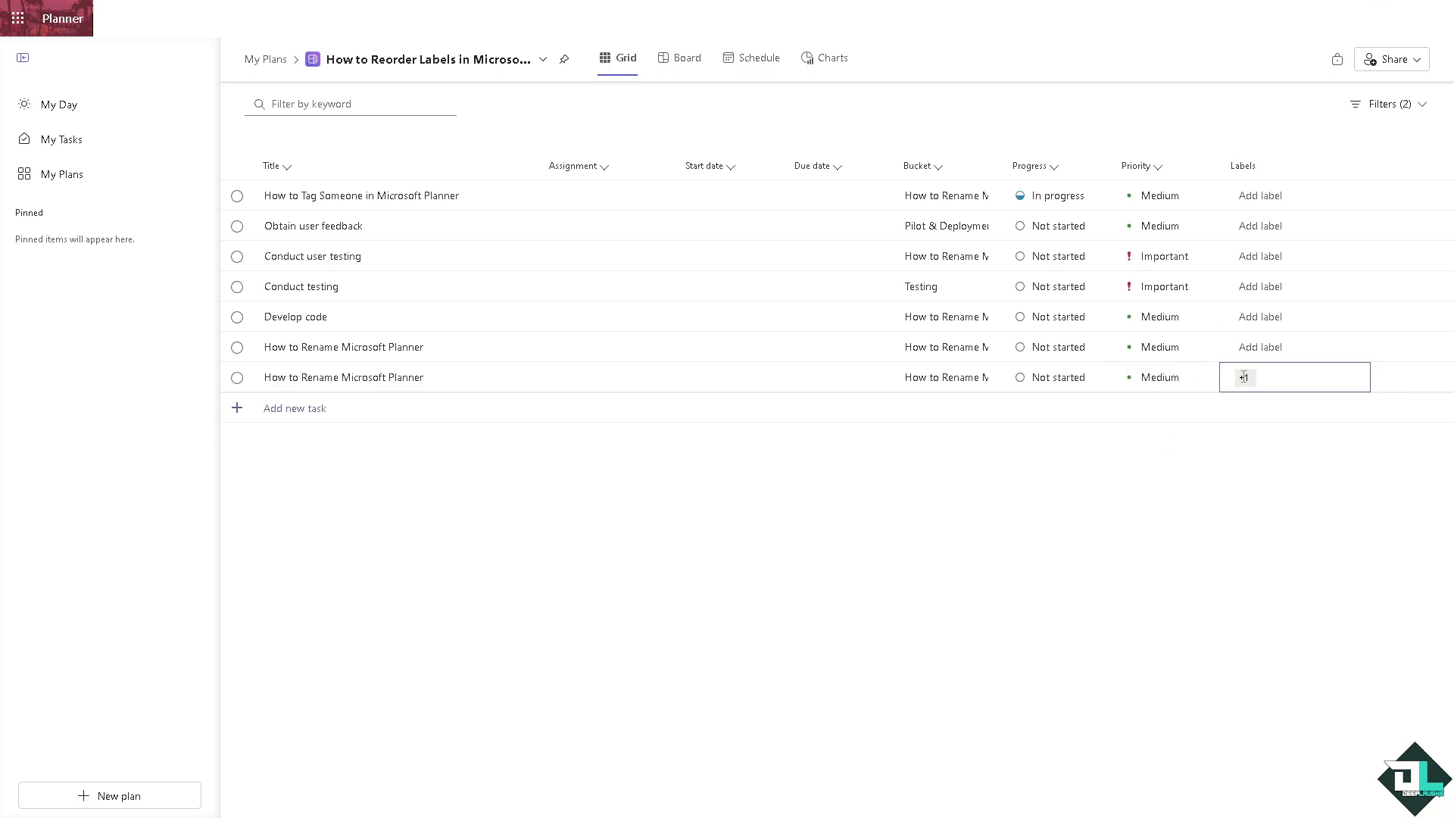
left_click(1244, 377)
left_click(1316, 381)
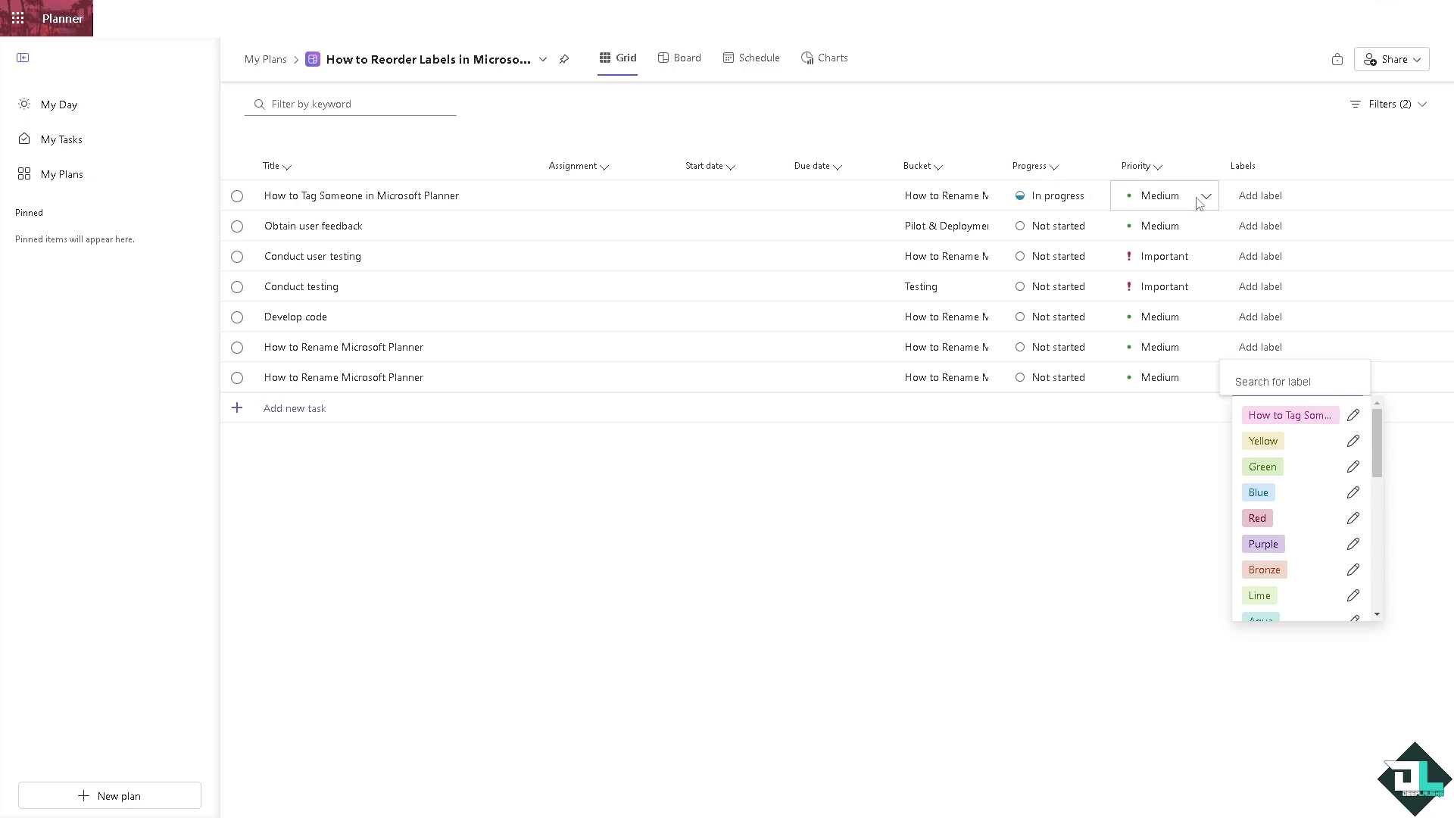
Add the Green label to the first task and rename it LABEL 1.
left_click(1289, 197)
left_click(1271, 203)
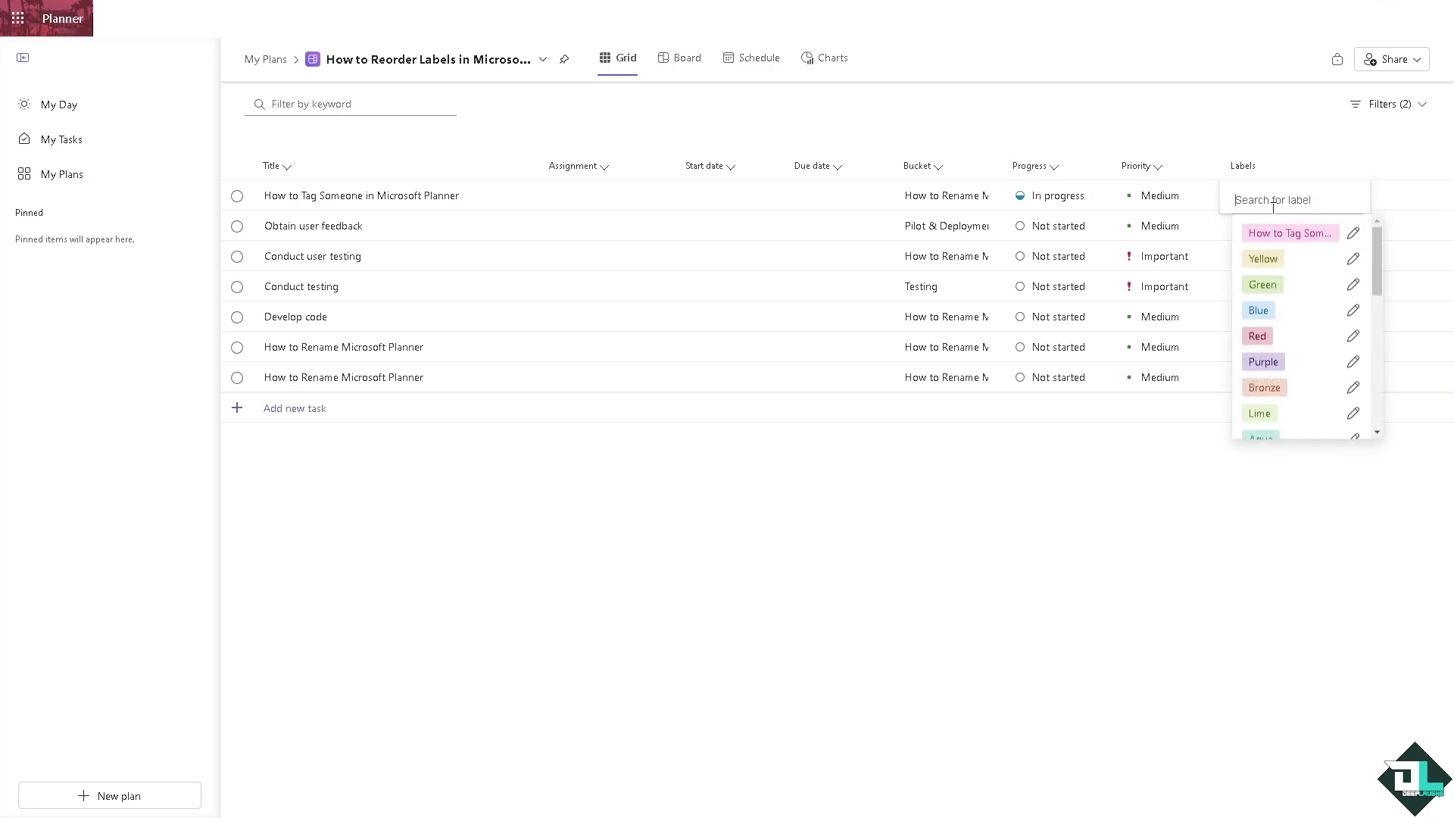
left_click(1262, 284)
left_click(1259, 200)
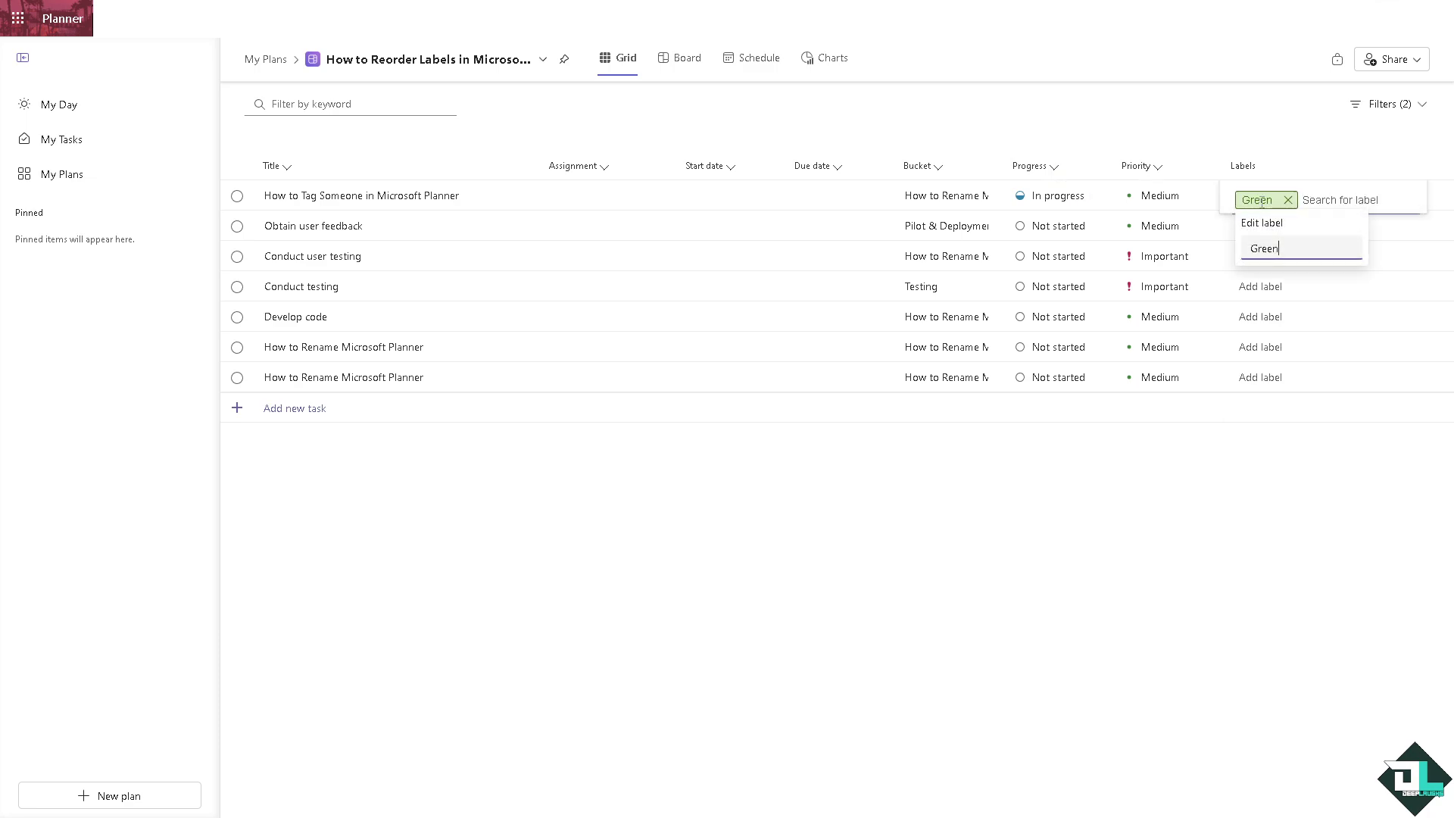
left_click_drag(1292, 247, 1249, 247)
type("ABEL 1")
key("Return")
left_click(1253, 542)
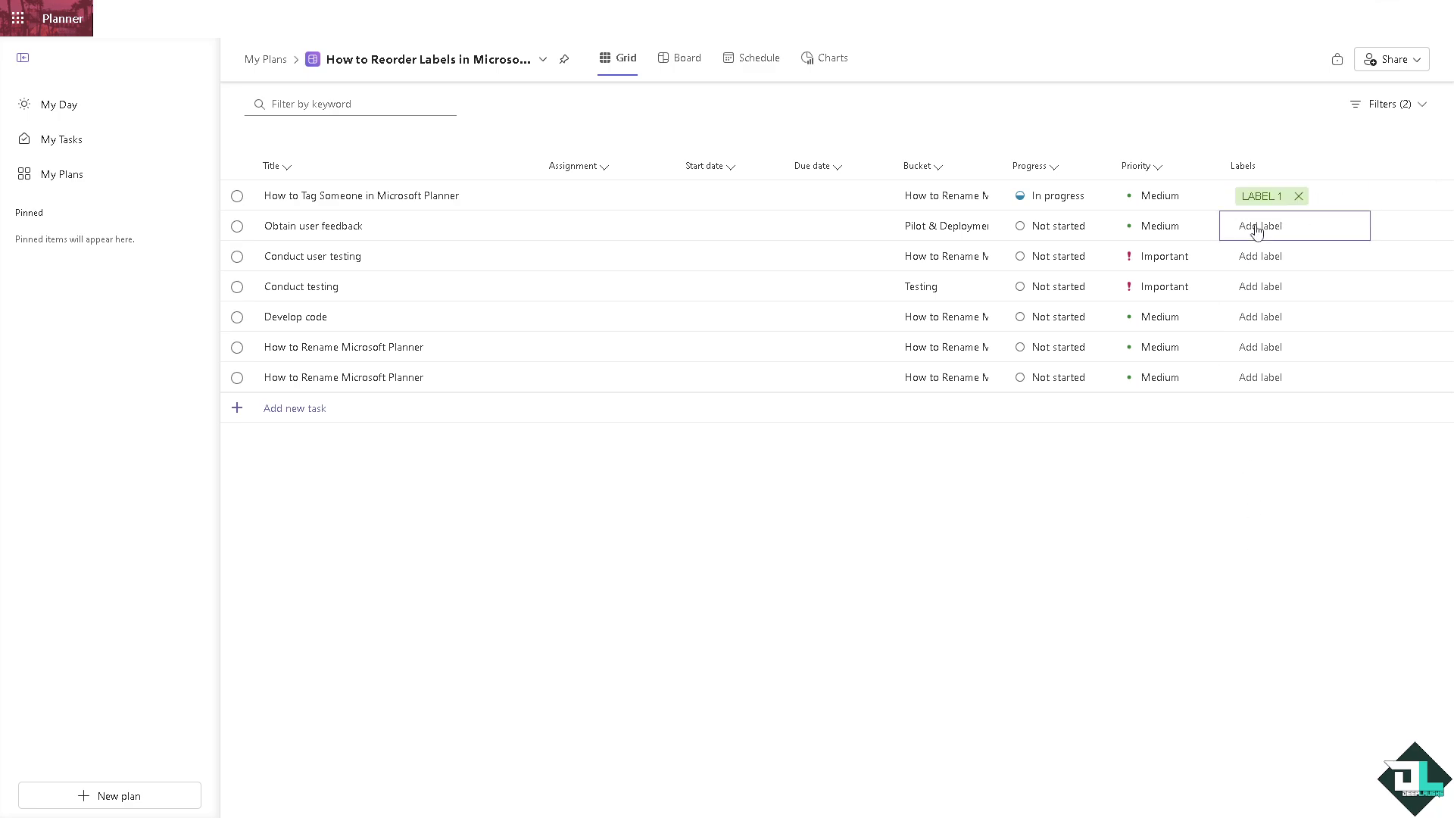
Tag Obtain user feedback with the Cranberry label, leaving its progress Not started.
left_click(1096, 227)
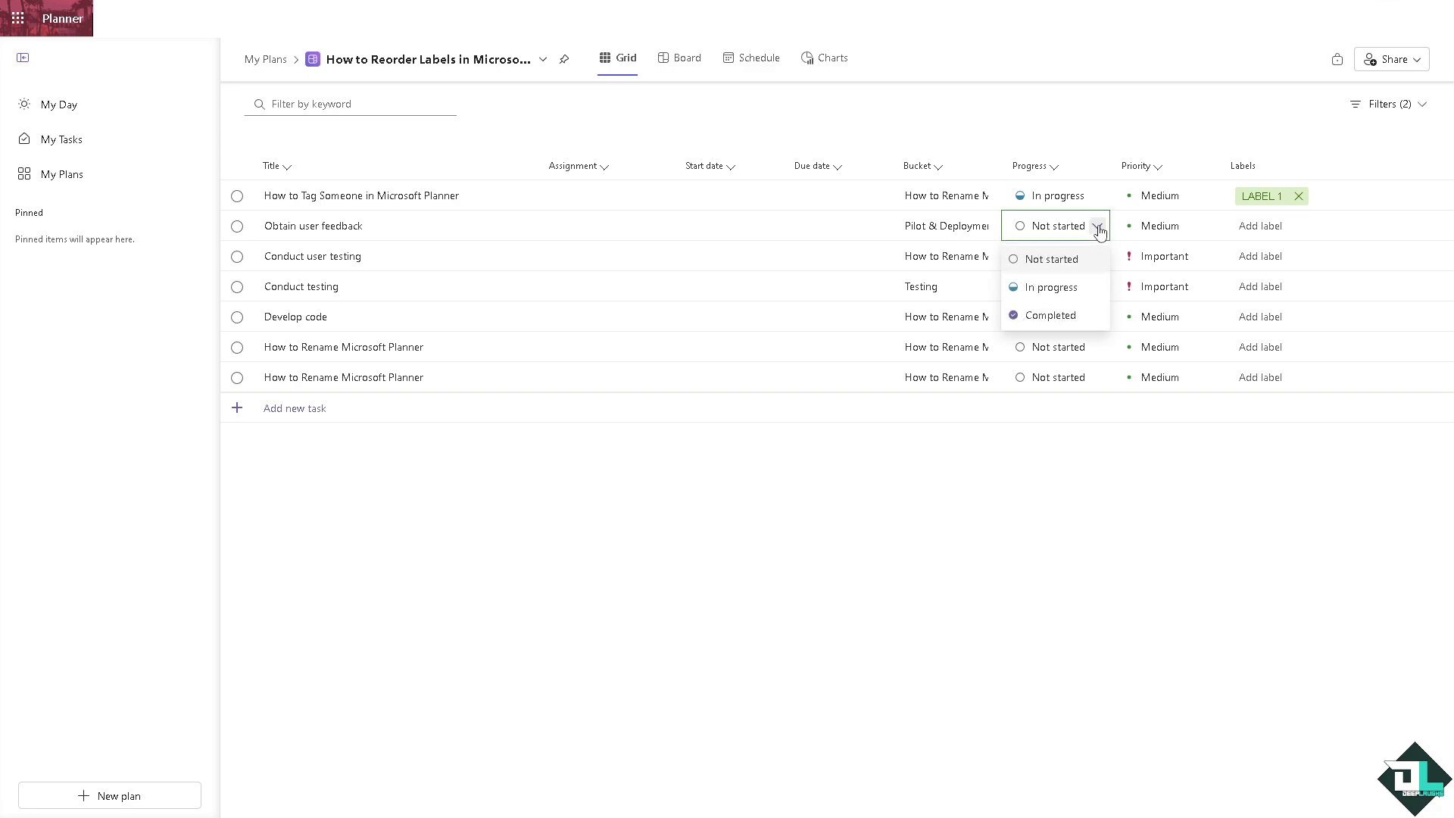
left_click(1068, 272)
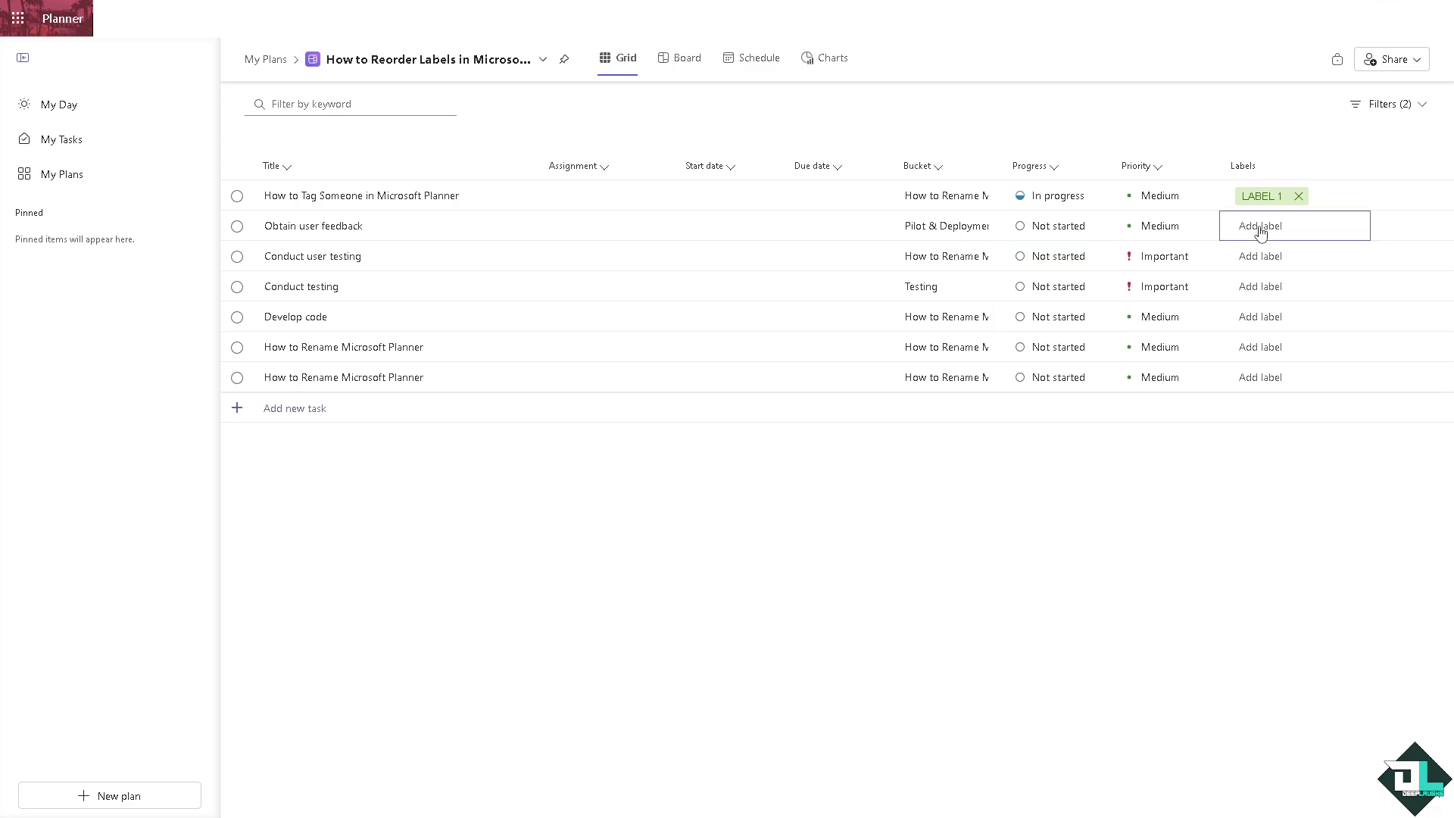
left_click(1261, 228)
scroll(1263, 392, "down", 4)
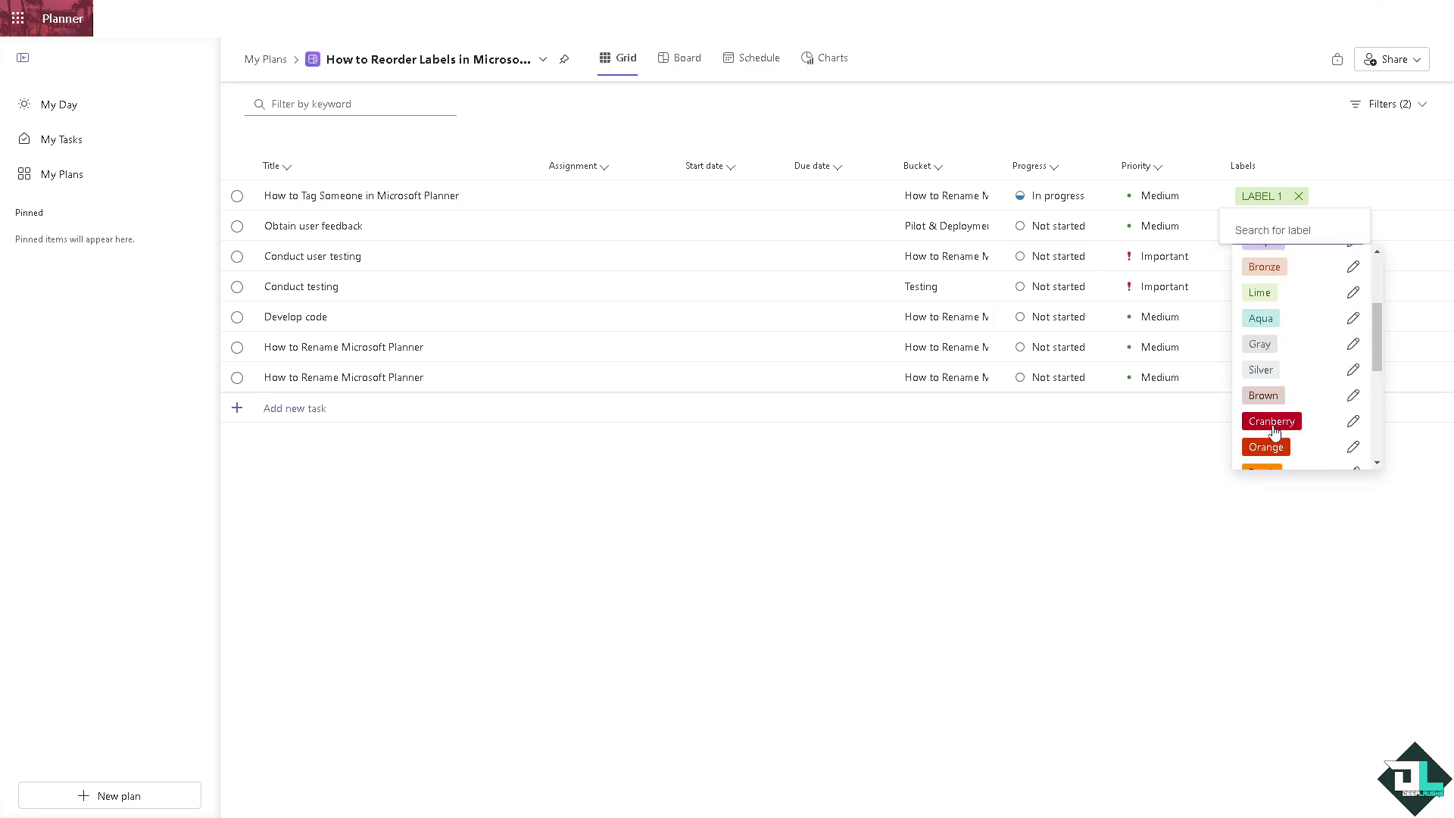
left_click(1268, 422)
left_click(1270, 229)
key("ctrl+a")
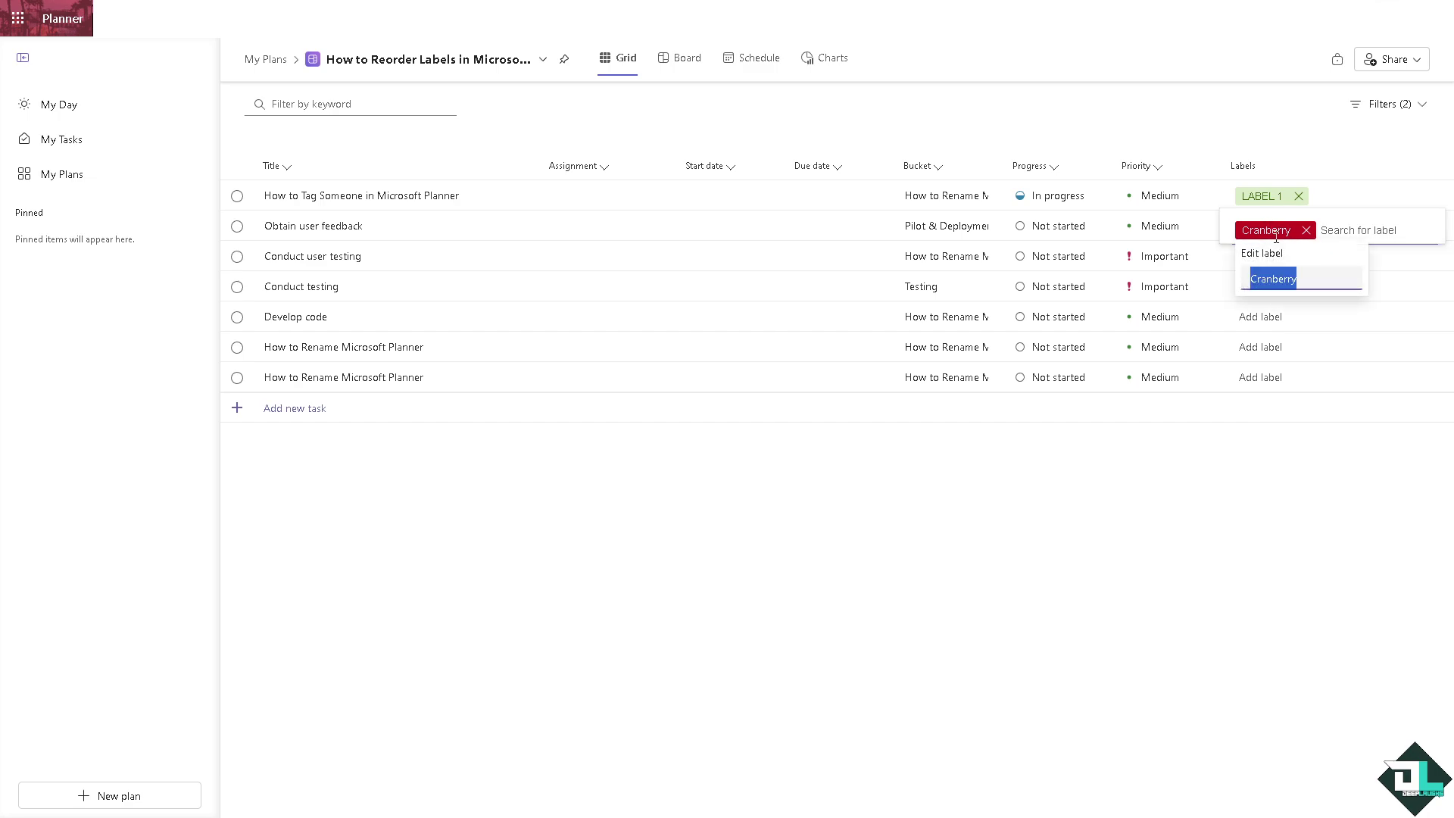
type("LABEL 2")
key("Escape")
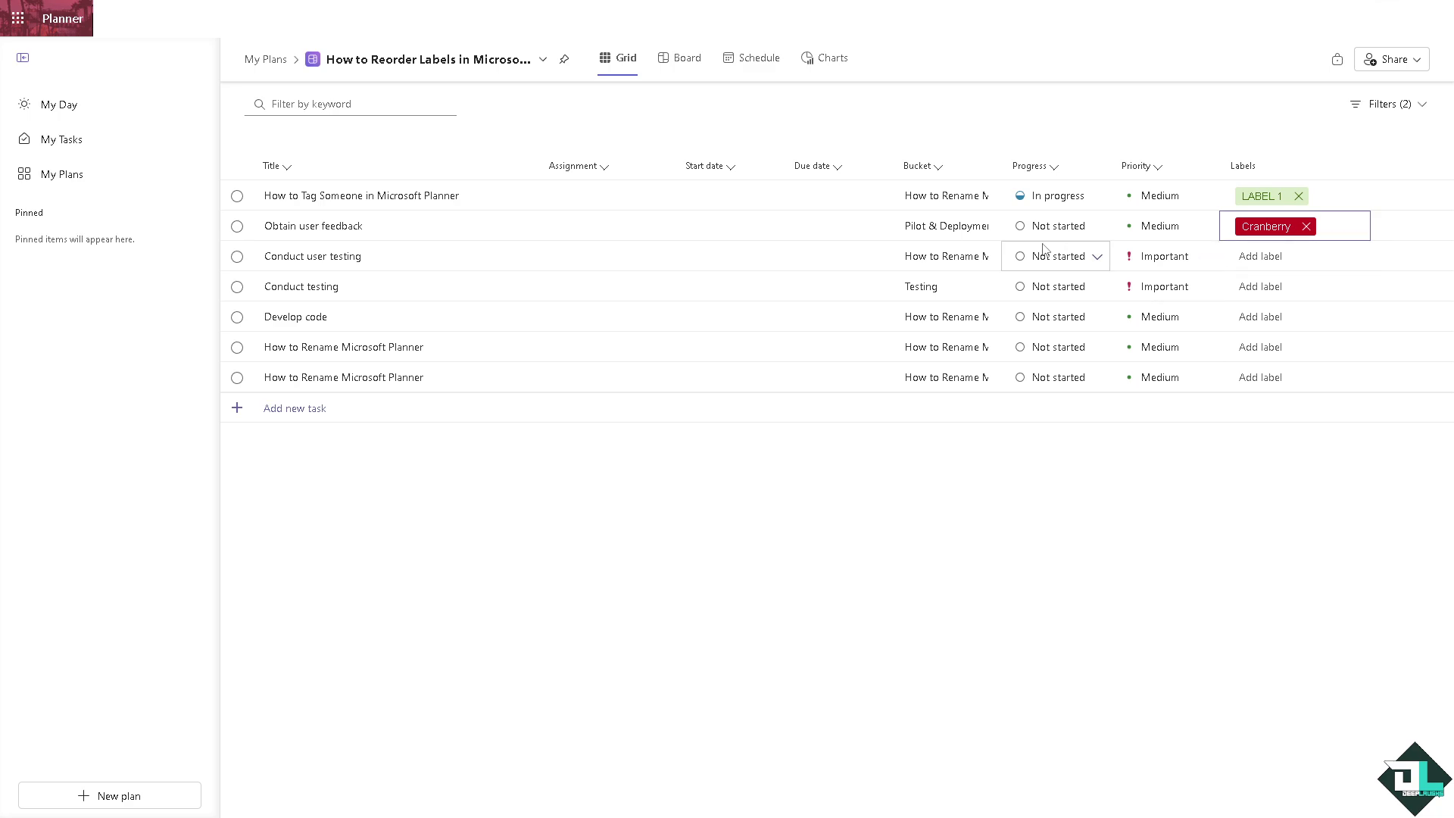
Add the Dark blue label to Conduct user testing.
left_click(1262, 262)
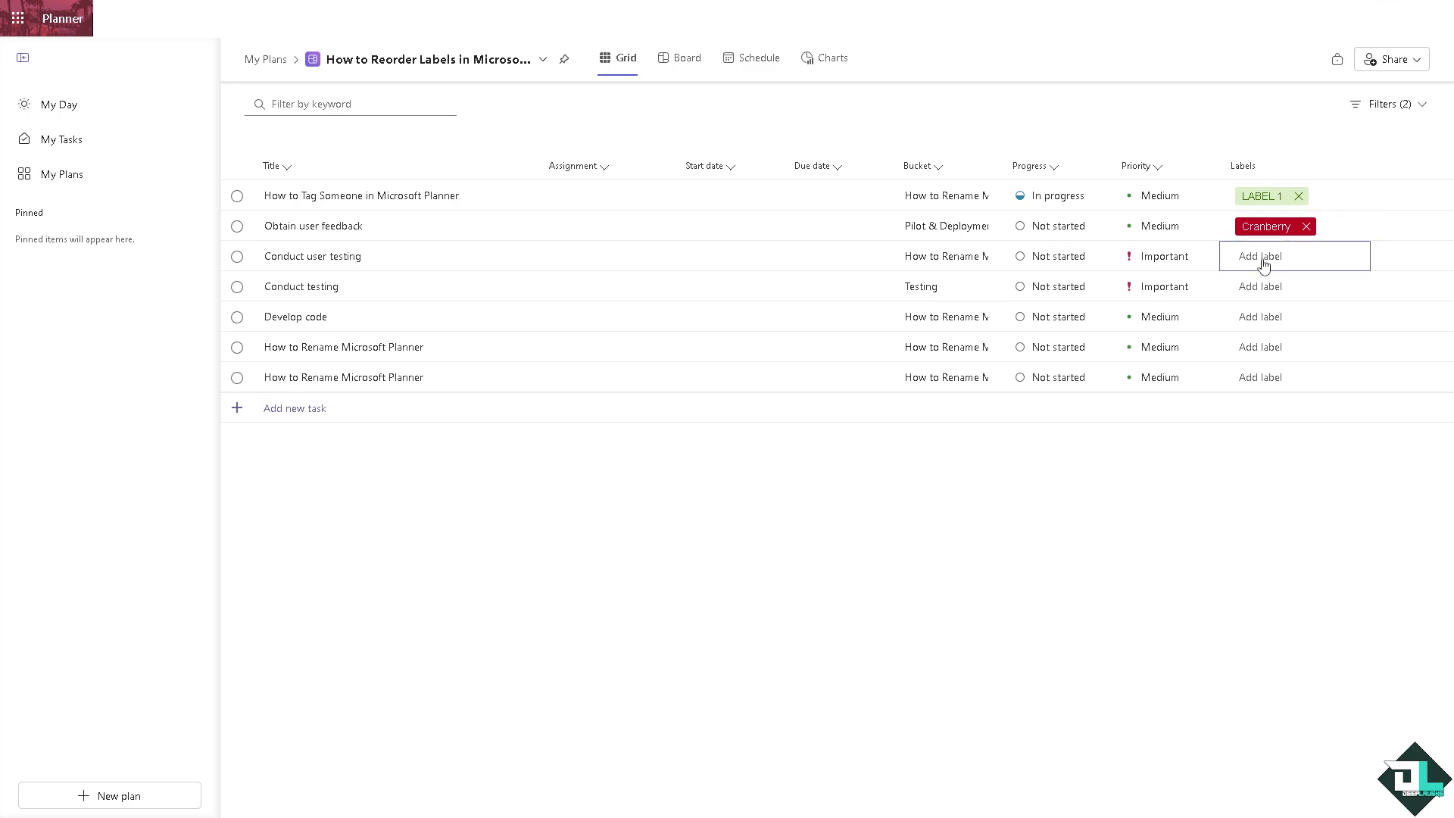
left_click(1262, 262)
scroll(1279, 424, "down", 5)
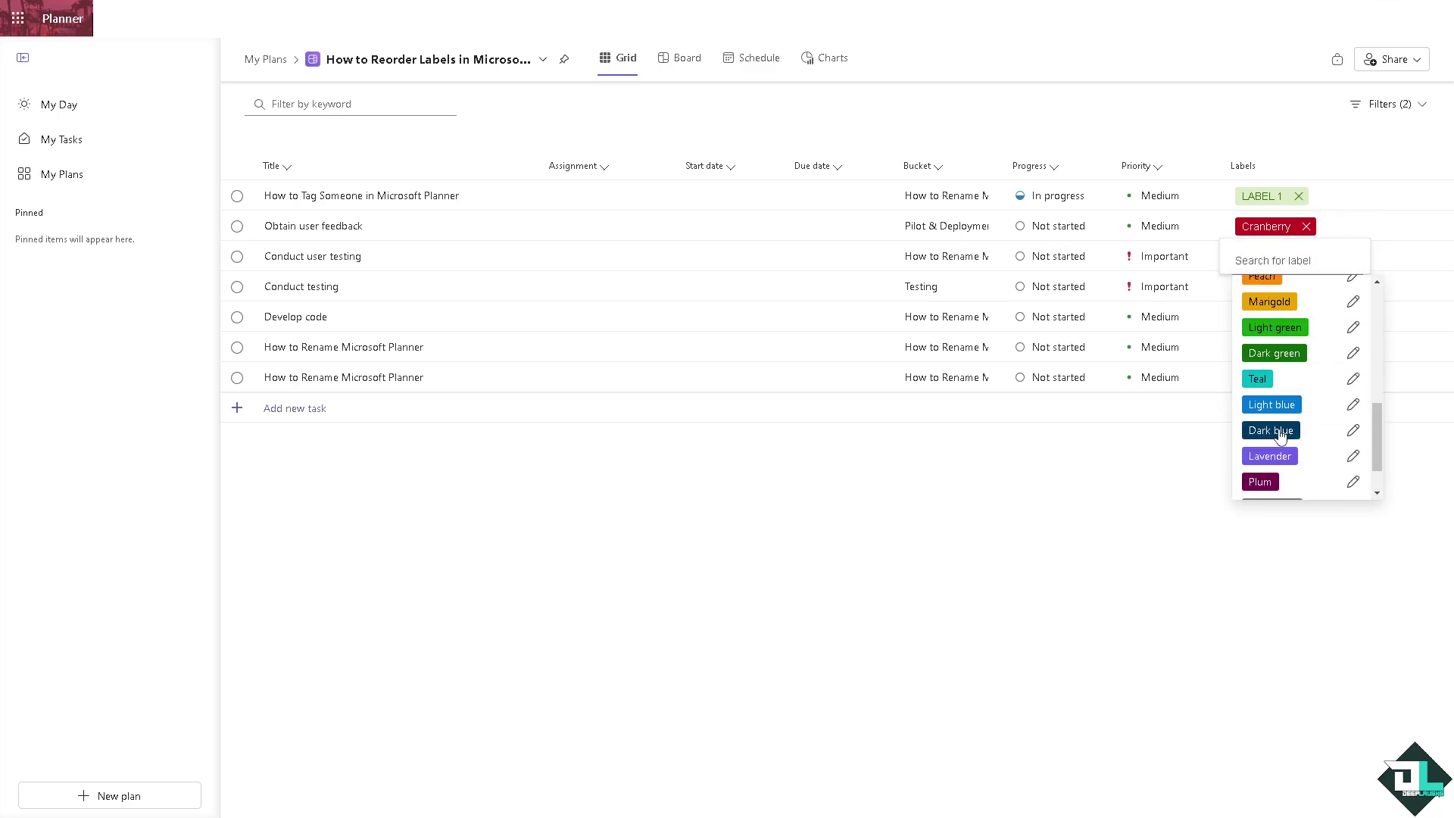
left_click(1270, 430)
left_click_drag(1281, 272, 1278, 260)
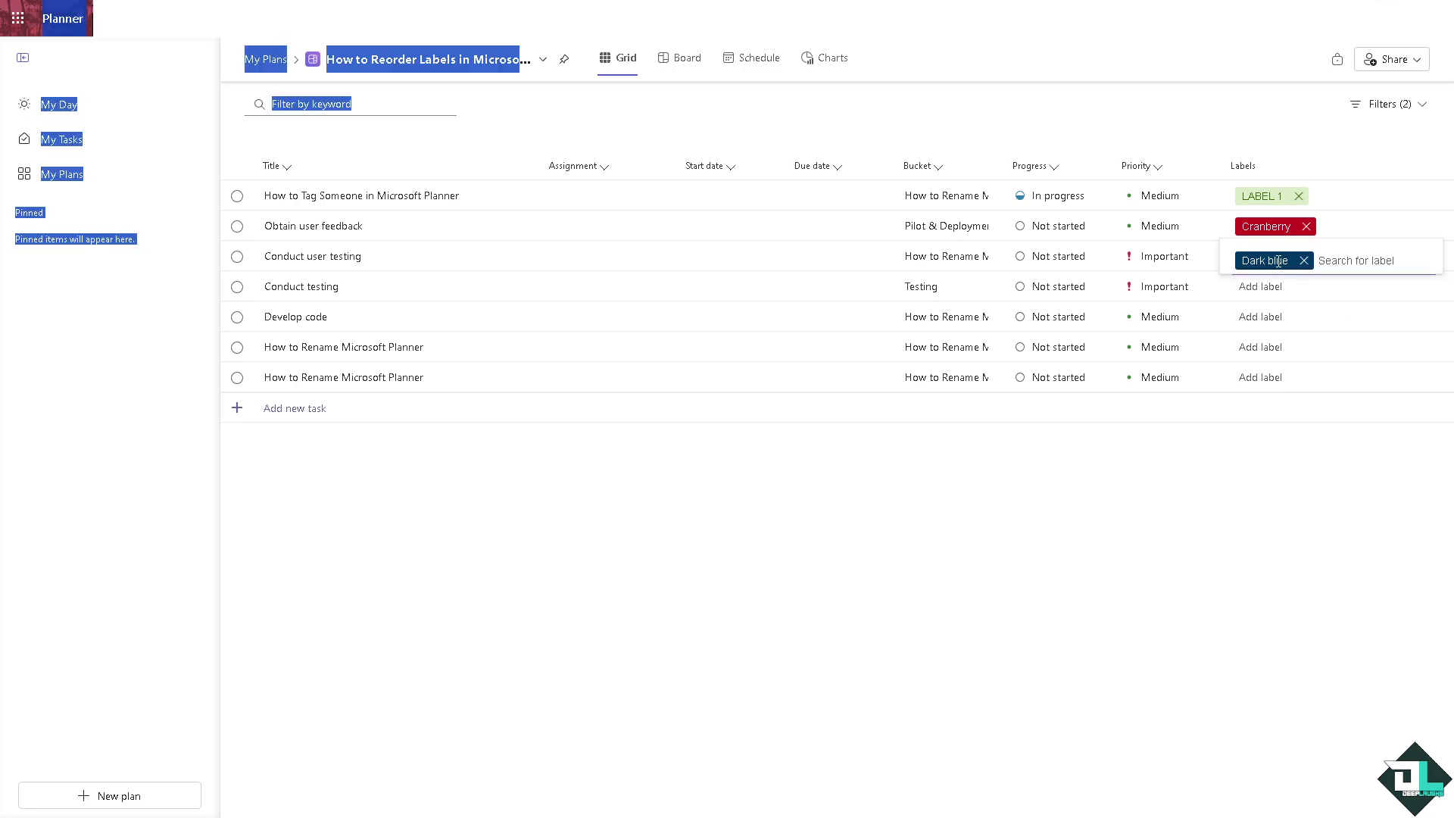
left_click(1278, 260)
triple_click(1296, 306)
type("LABEL 3")
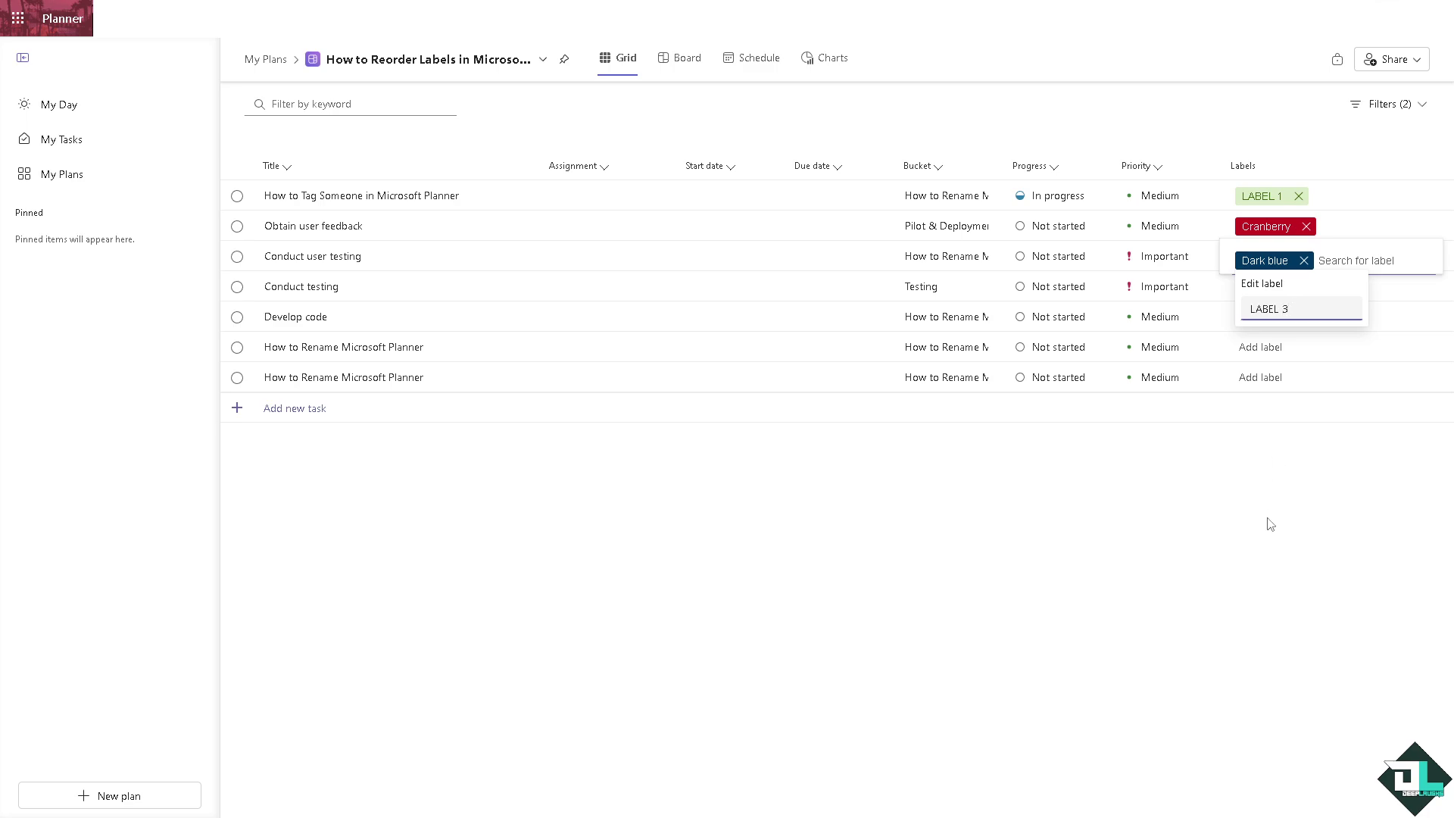
Rename the Cranberry label to LABEL 2 and the Dark blue label to LABLE 3.
left_click(1257, 223)
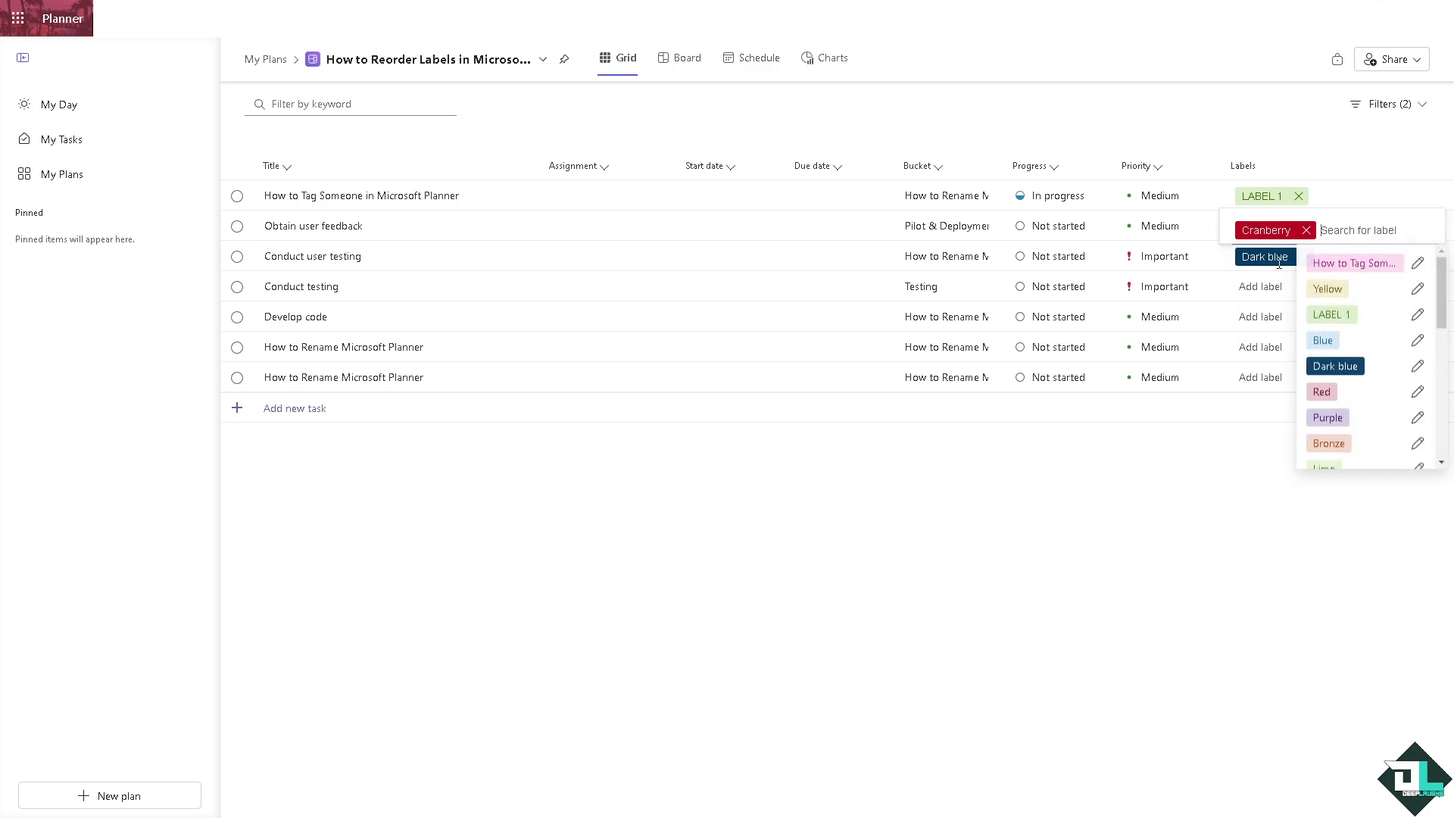
left_click(1266, 230)
triple_click(1244, 281)
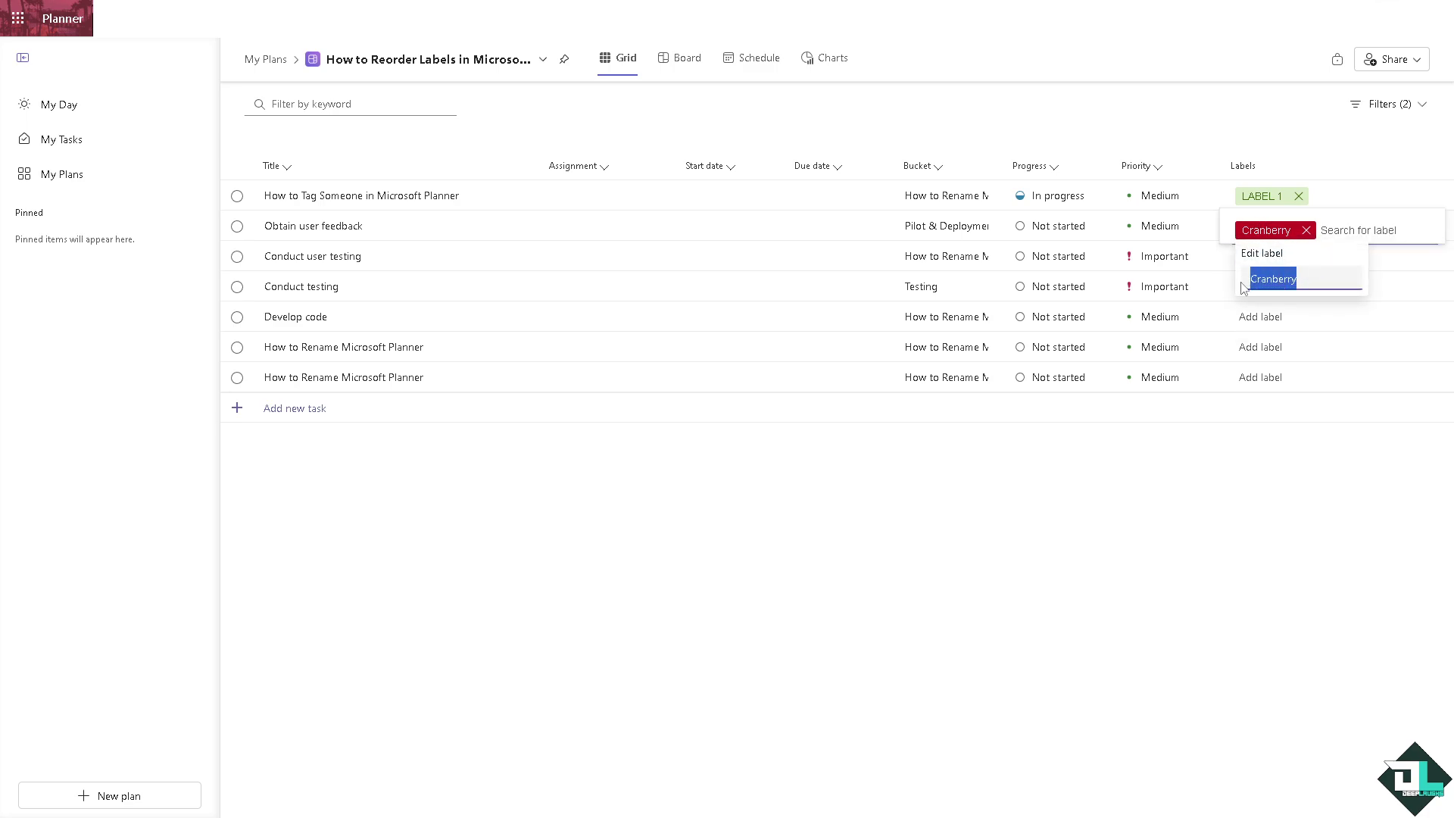
type("LABEL 2")
key("Return")
left_click(1265, 256)
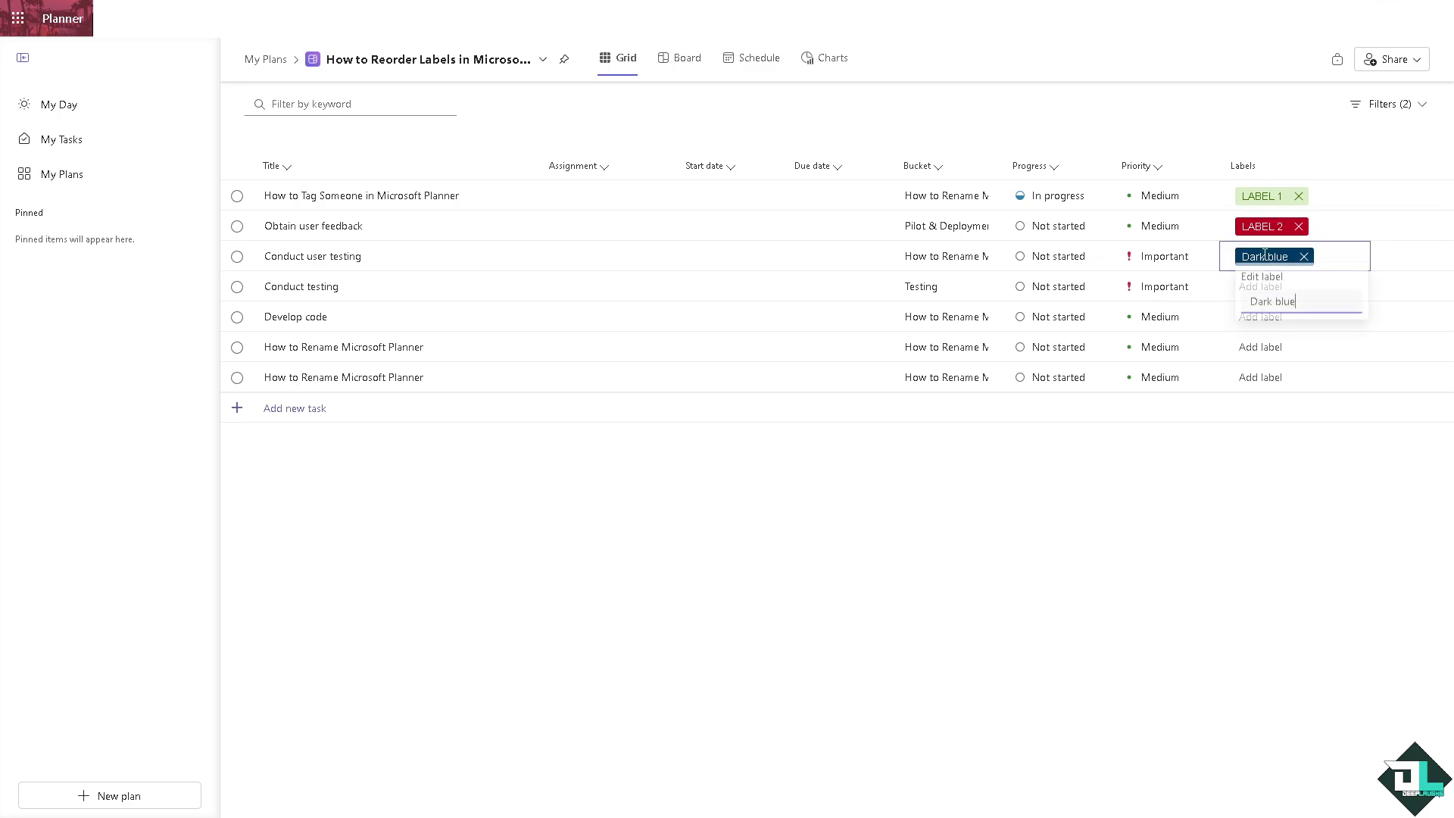
left_click_drag(1296, 304, 1232, 305)
type("LABLE 3")
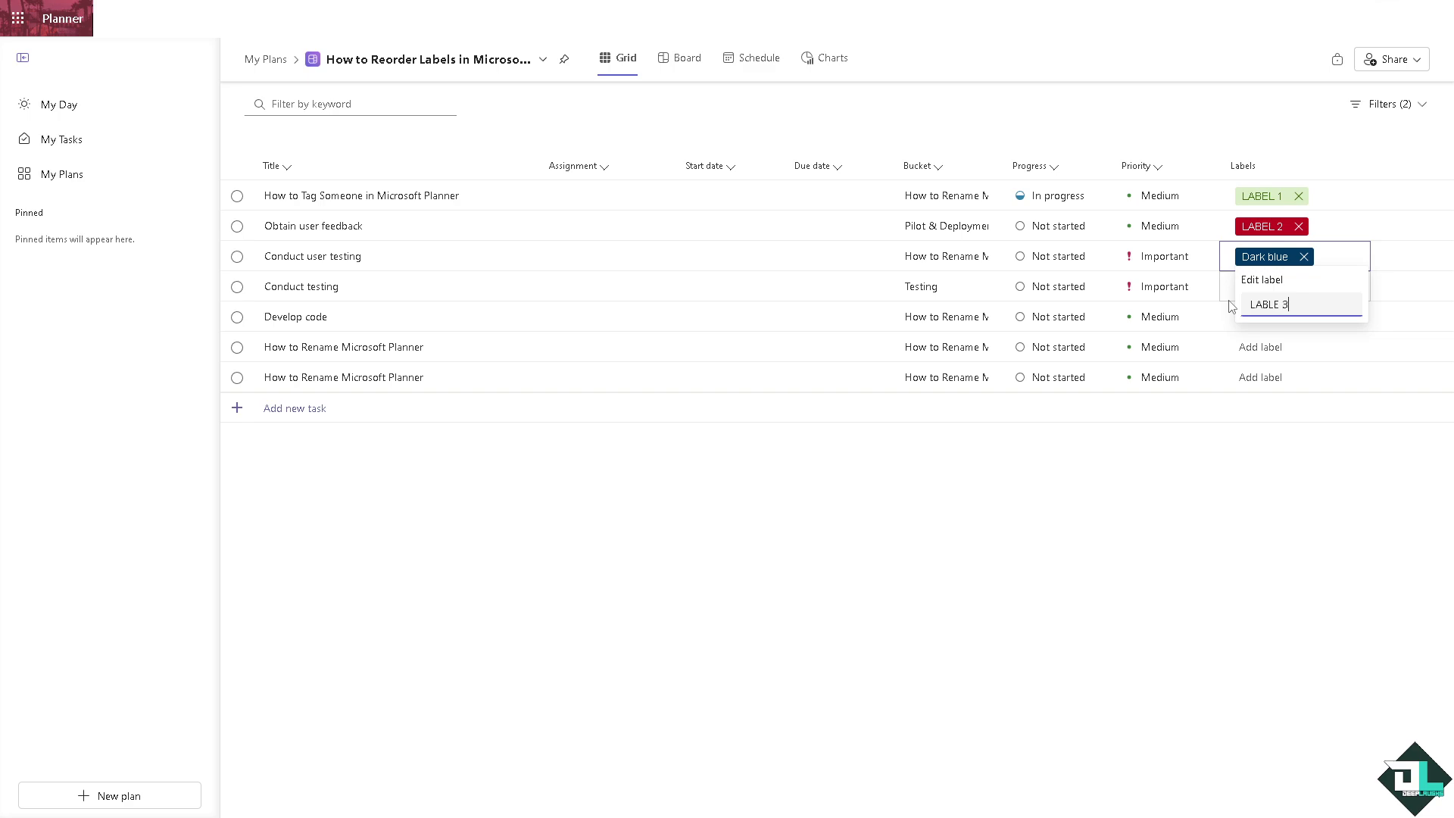
key("Return")
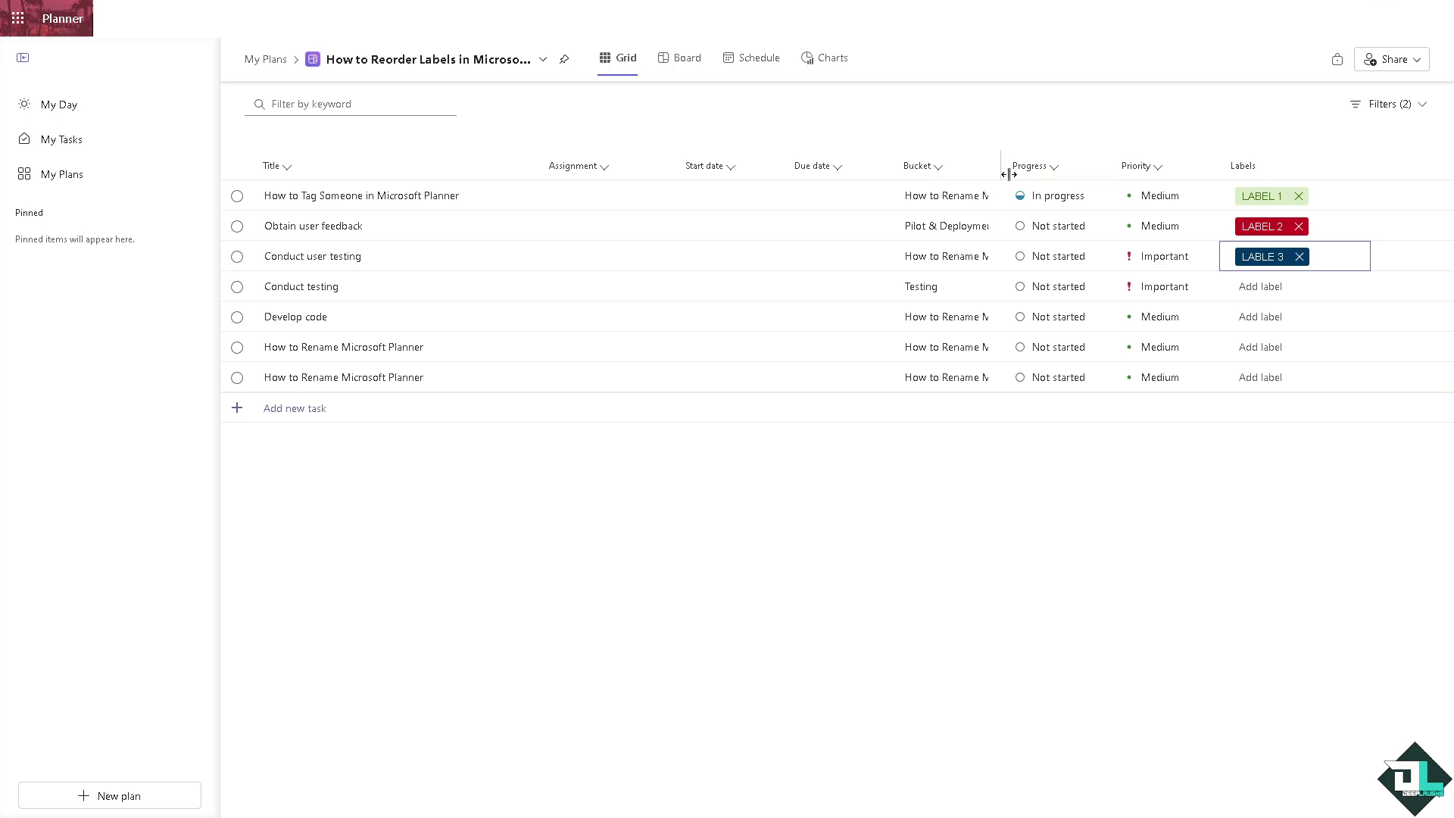
Make How to Tag Someone and Obtain user feedback Urgent, and Develop code Low priority.
left_click(1194, 200)
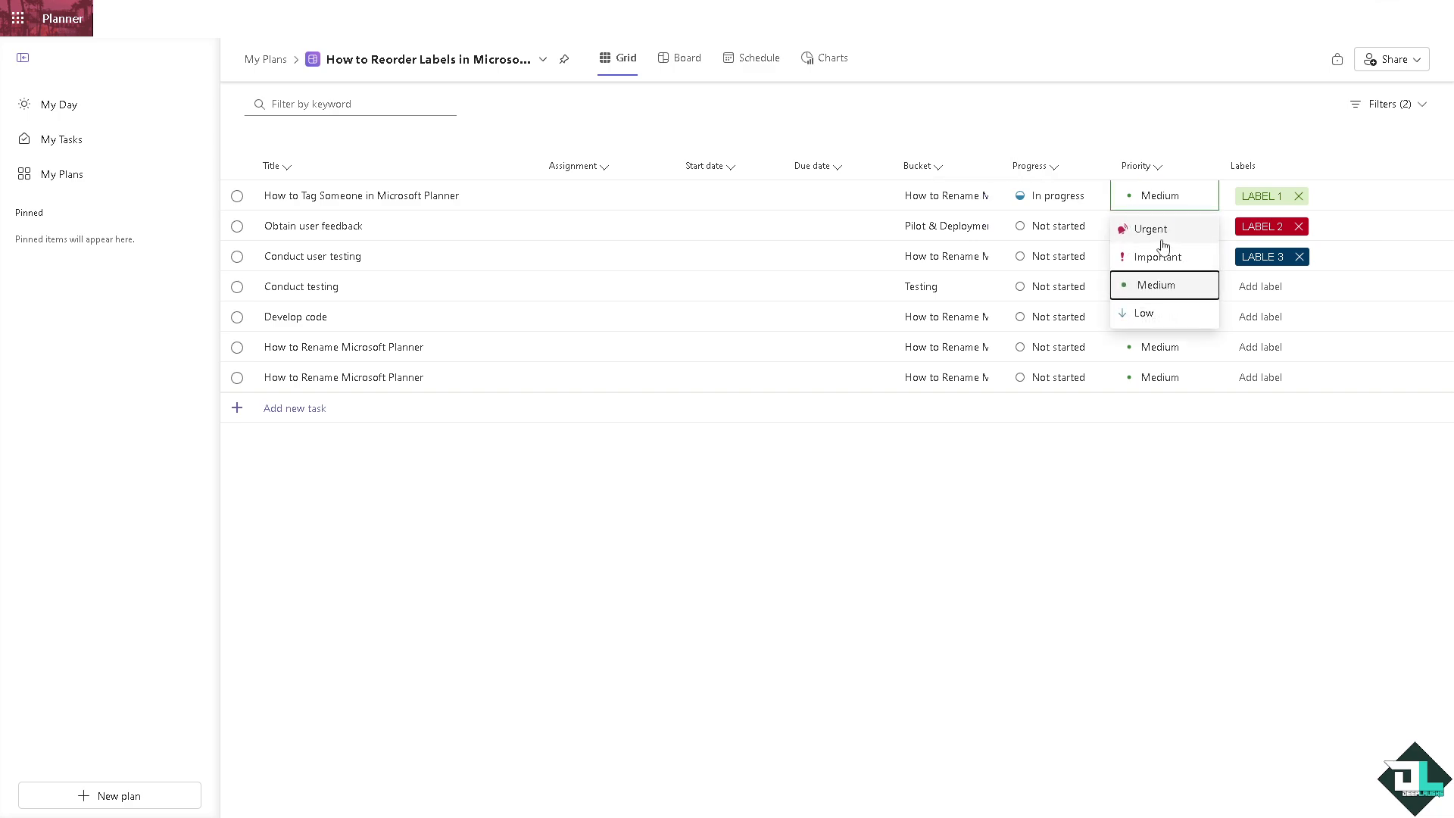
left_click(1181, 227)
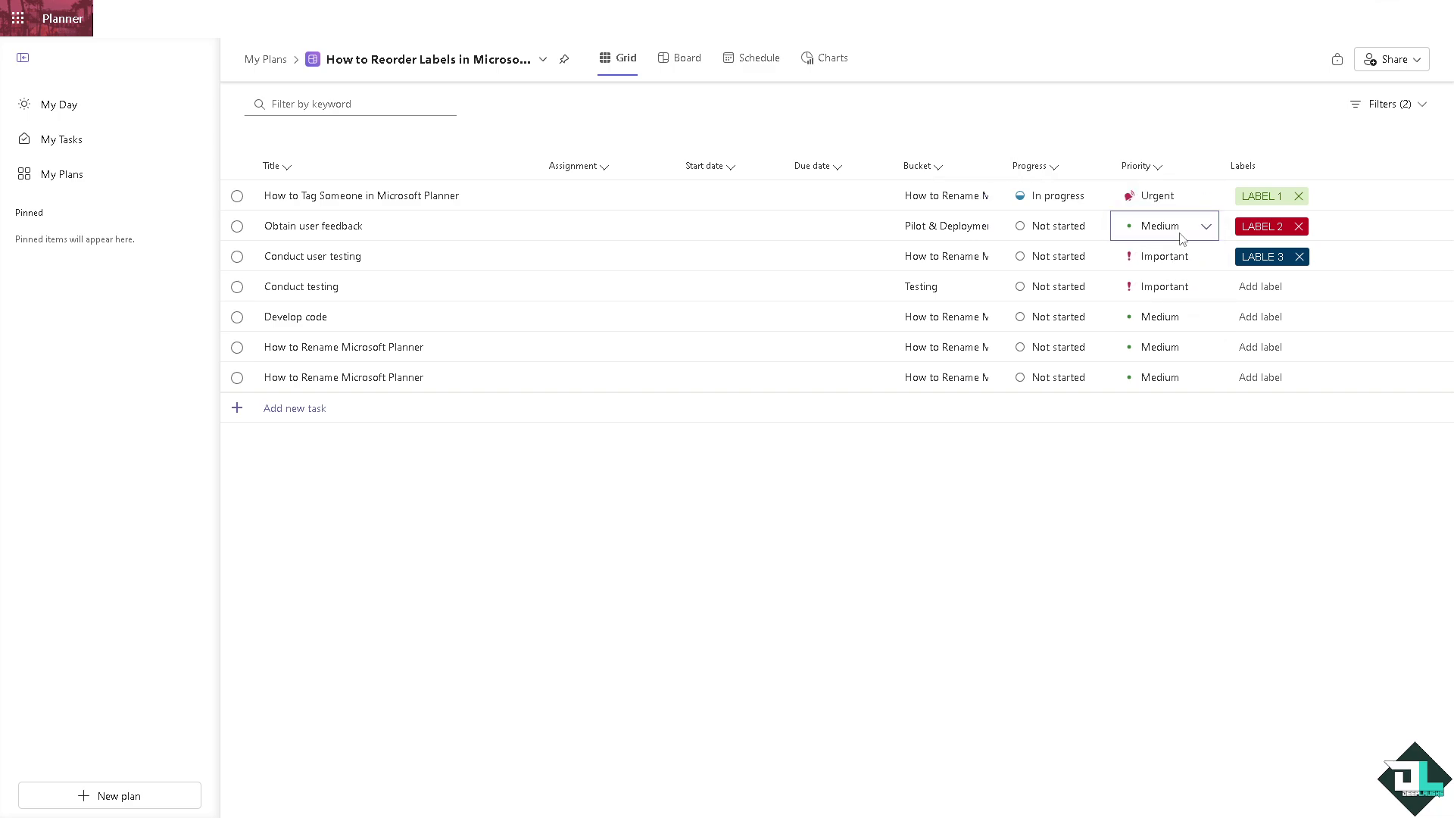
left_click(1177, 230)
left_click(1178, 256)
left_click(1174, 321)
left_click(1152, 433)
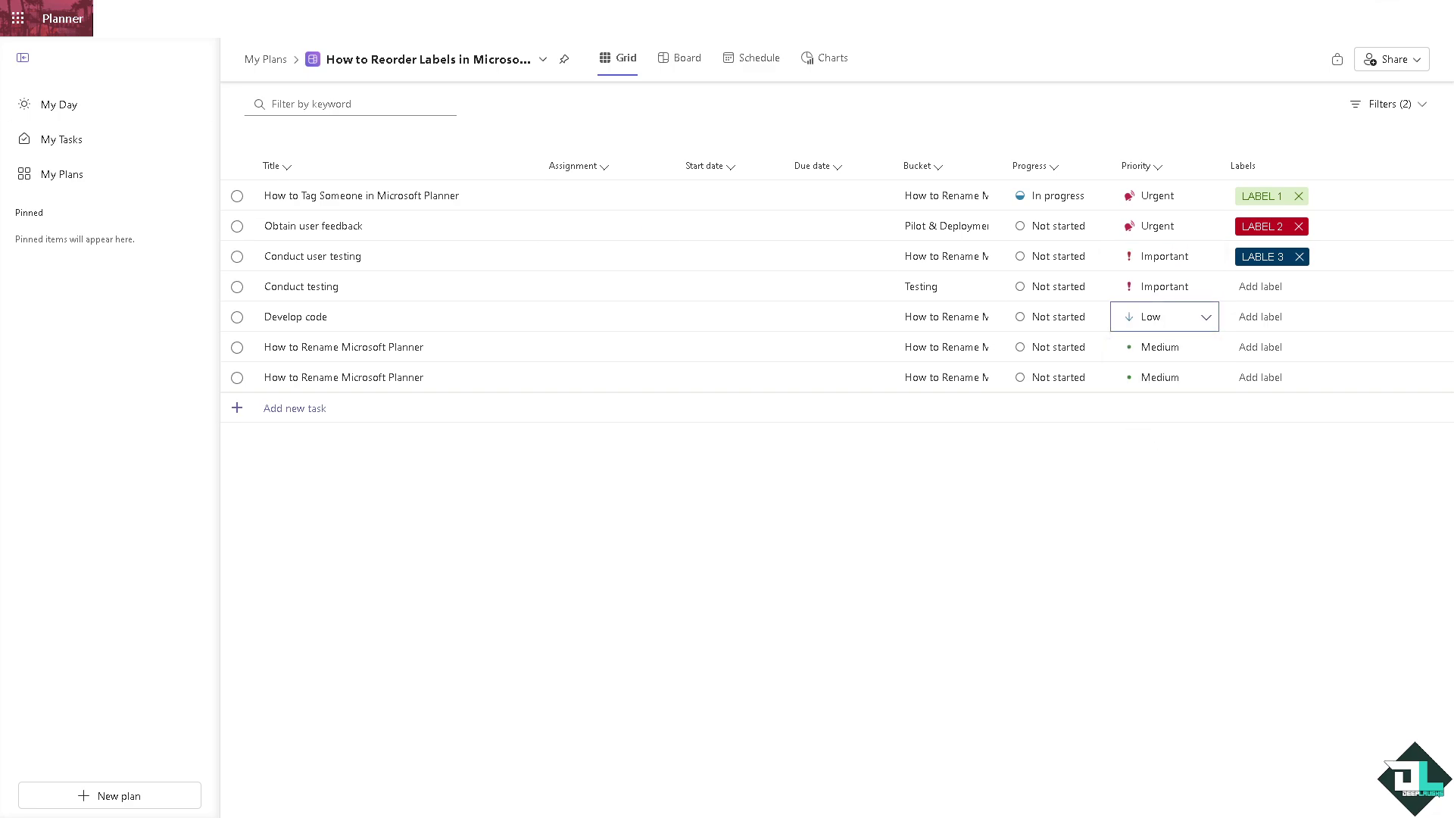